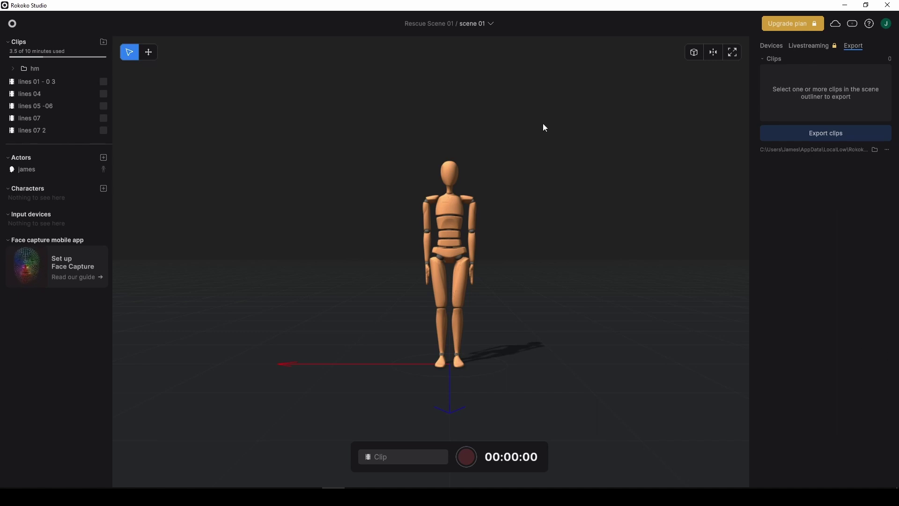
Step: Open the clip "lines 01 - 0 3", show its full timeline and move the playhead to 11.33 seconds
double_click(55, 81)
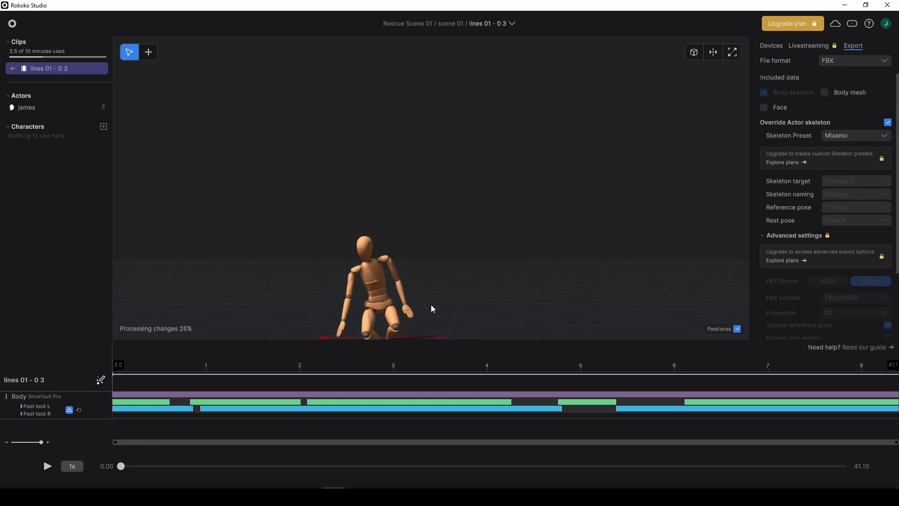
left_click_drag(439, 257, 439, 237)
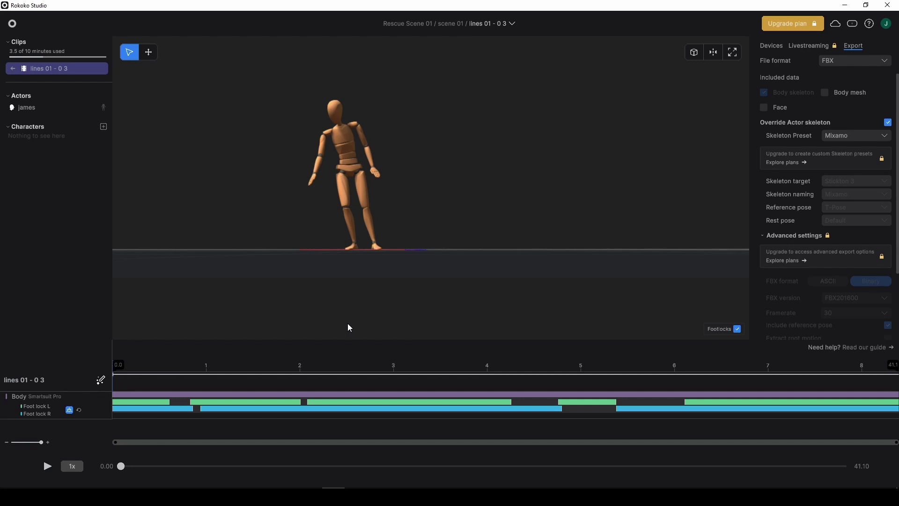
scroll(885, 443, "down", 5)
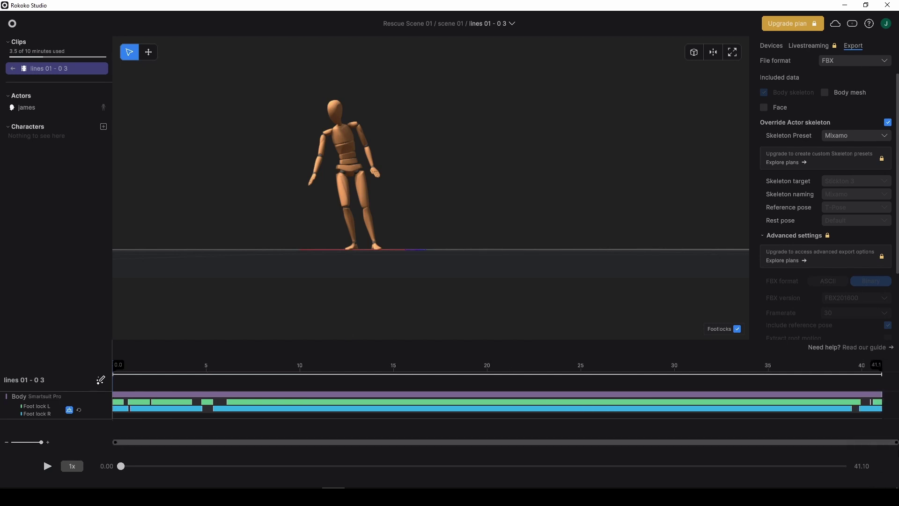
left_click_drag(239, 381, 324, 374)
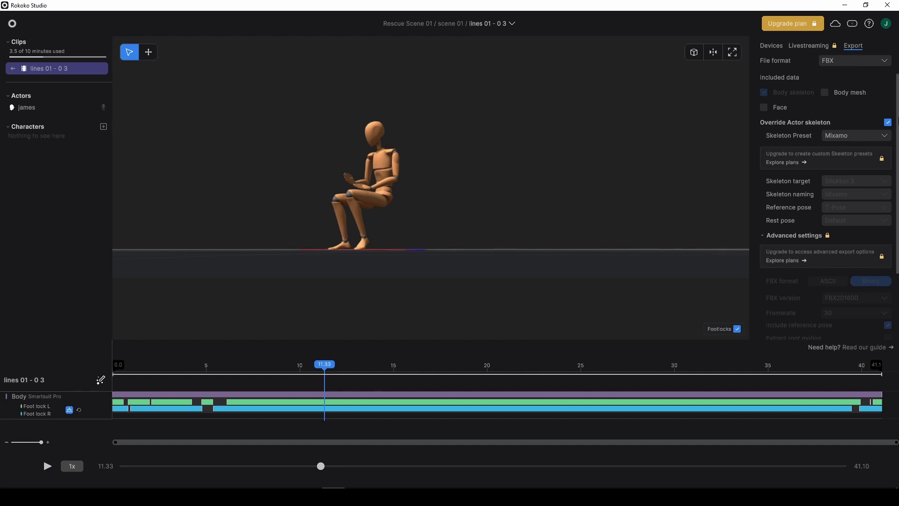
Step: Review the clip's FBX export settings, including the skeleton preset choices and the advanced options
scroll(885, 160, "down", 3)
scroll(885, 159, "up", 3)
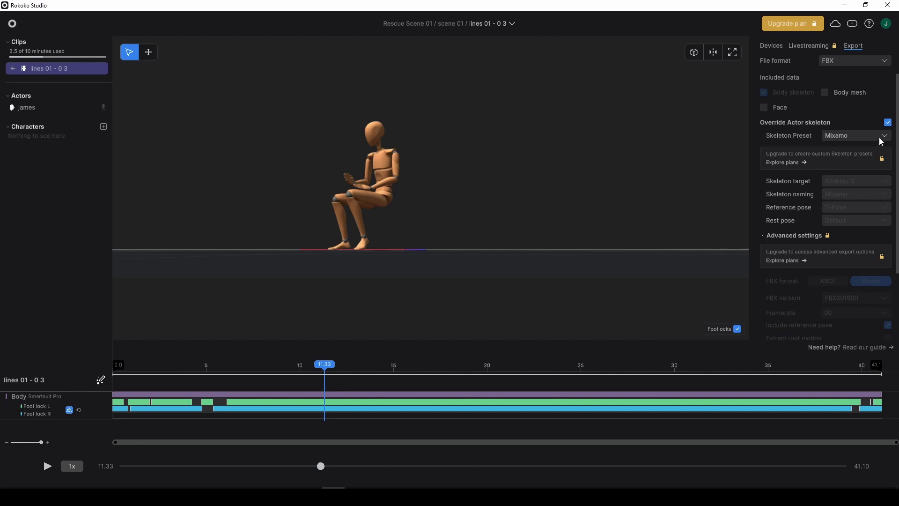
left_click(883, 136)
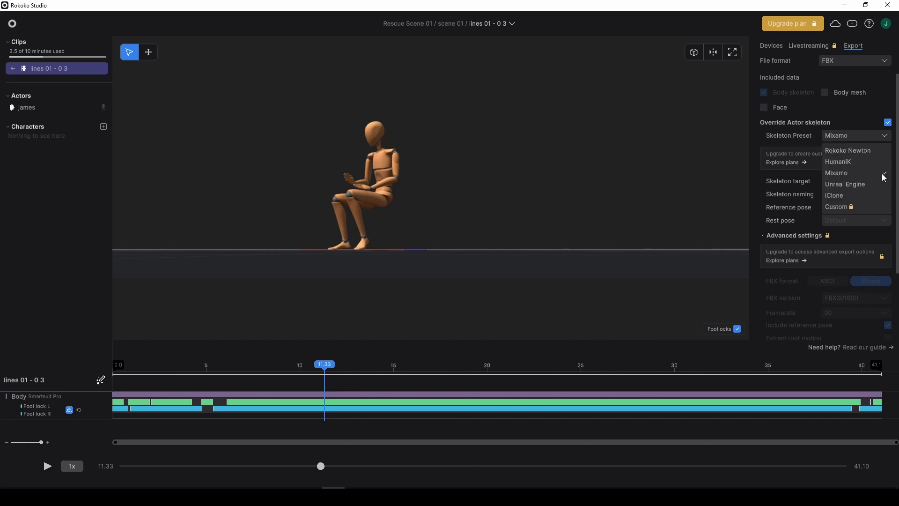
left_click(897, 121)
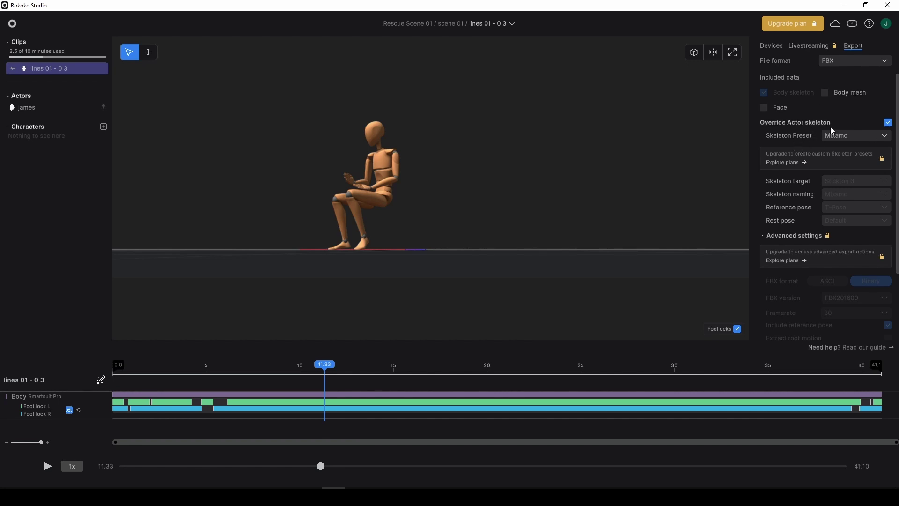
scroll(838, 140, "down", 2)
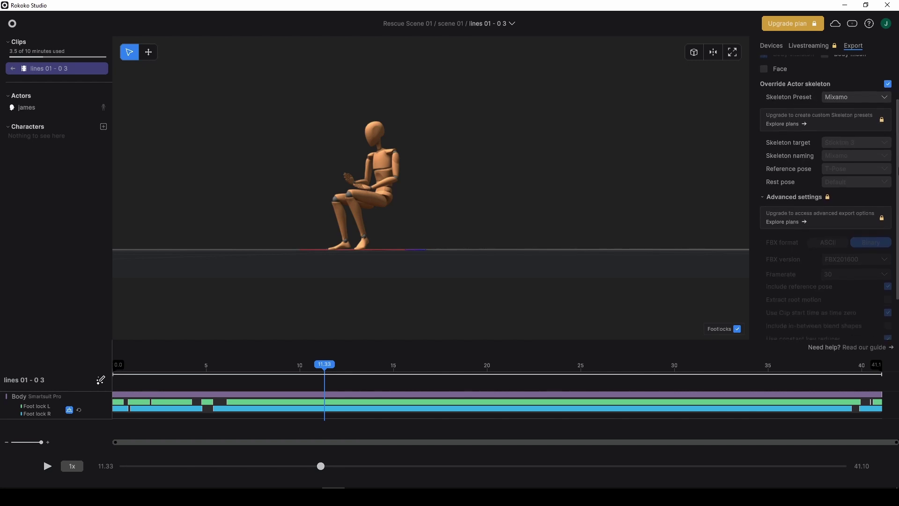
scroll(824, 197, "up", 1)
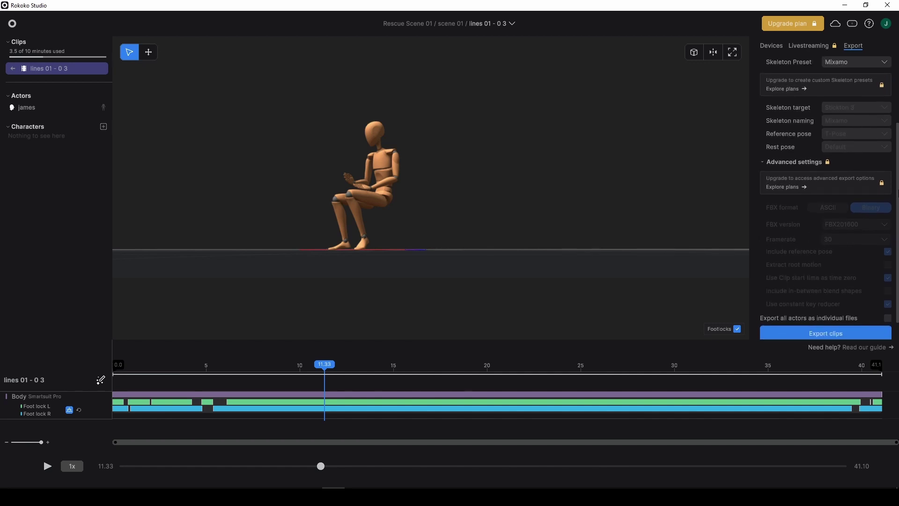
scroll(785, 254, "down", 1)
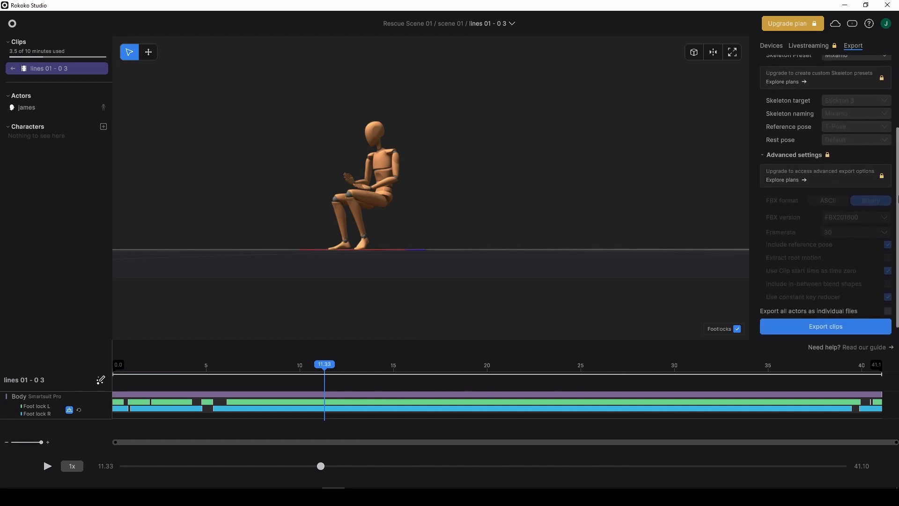
scroll(820, 263, "down", 1)
scroll(843, 269, "up", 1)
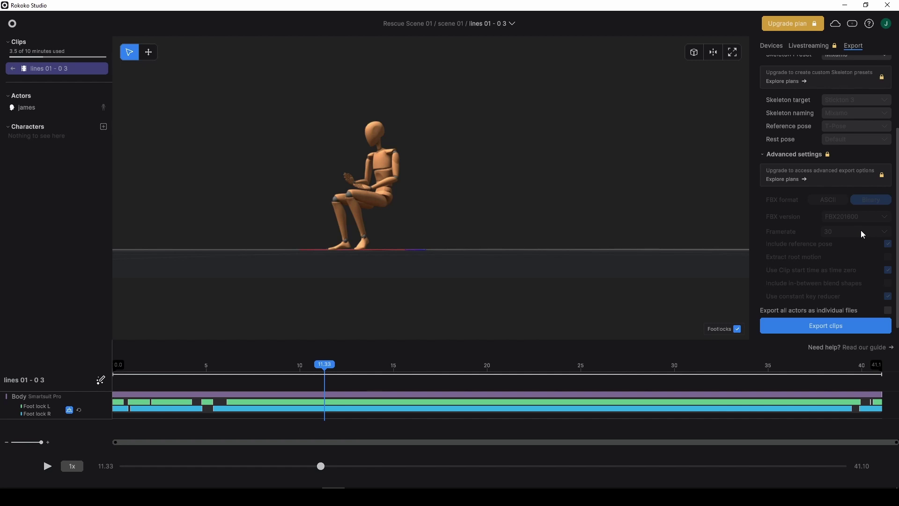
scroll(861, 229, "up", 3)
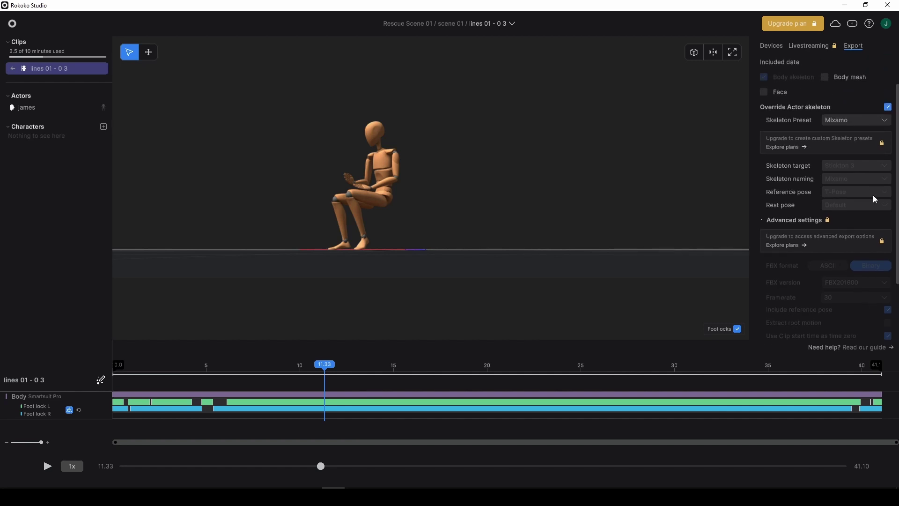
scroll(876, 146, "up", 1)
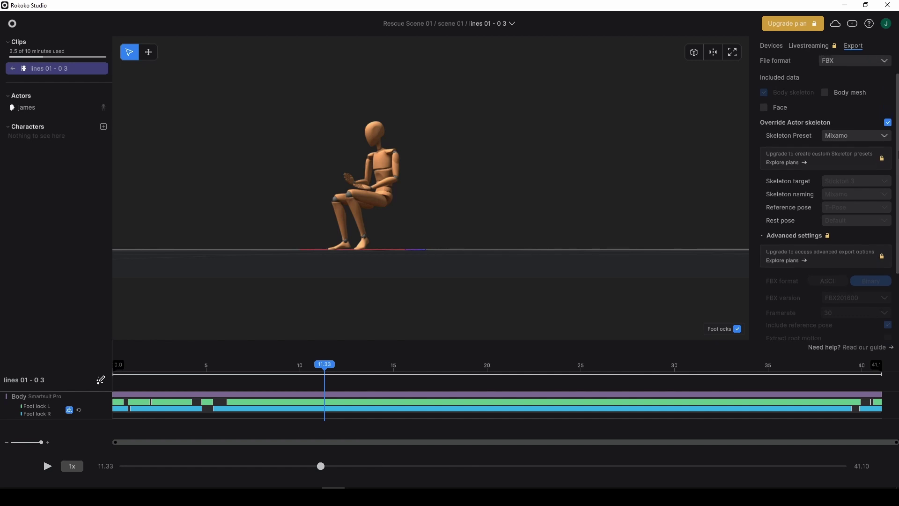
Step: Export the clip as FBX with the Mixamo skeleton preset, then open the export folder and select lines_01_-_0_3_mixamo.fbx
scroll(893, 252, "down", 4)
left_click(839, 322)
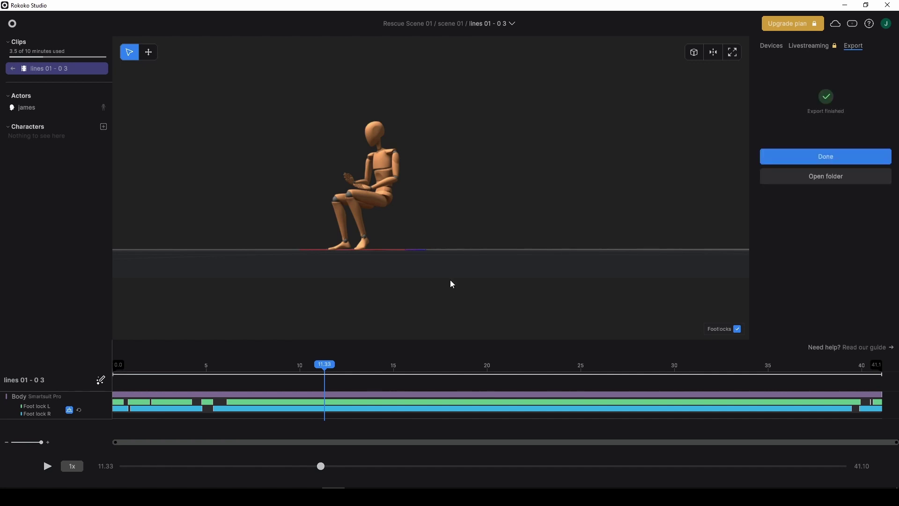
left_click(820, 180)
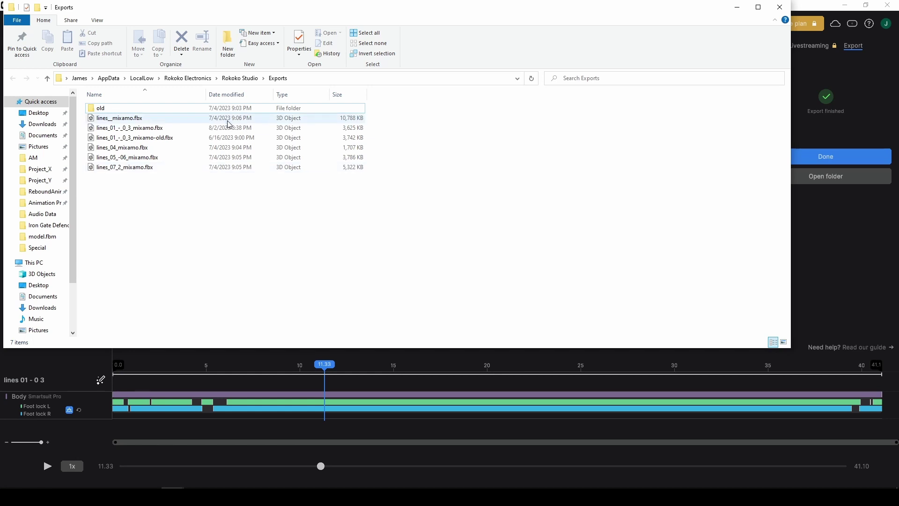
left_click(177, 128)
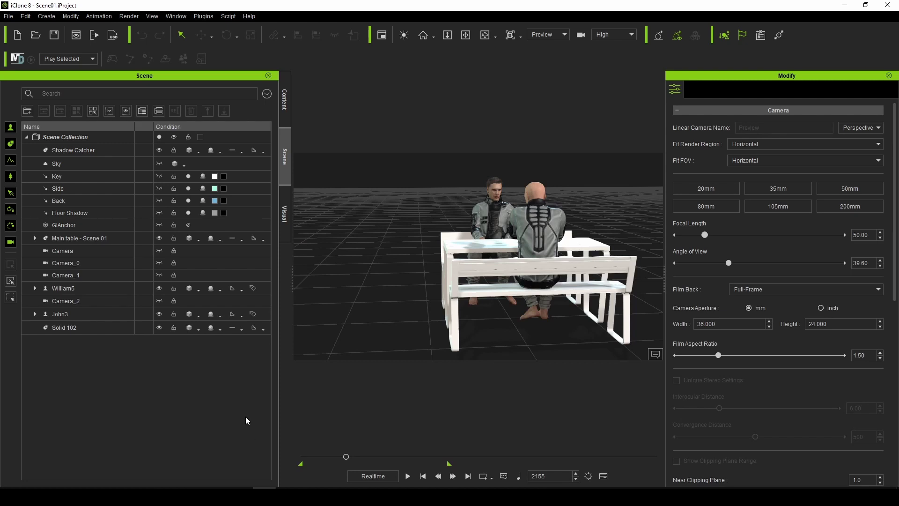
Step: Switch to iClone and import lines_01_-_0_3_mixamo.fbx from the Exports folder as a motion onto the seated character John3
left_click(491, 224)
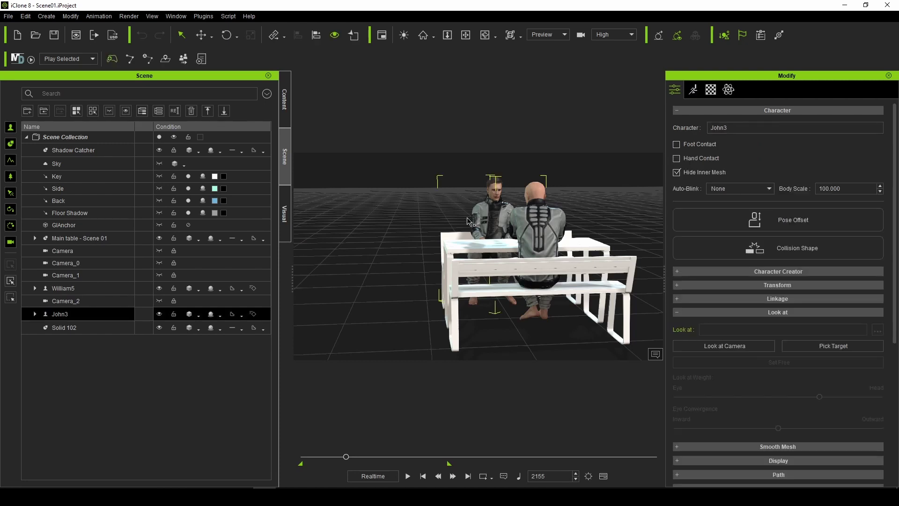
mouse_move(172, 496)
left_click(189, 445)
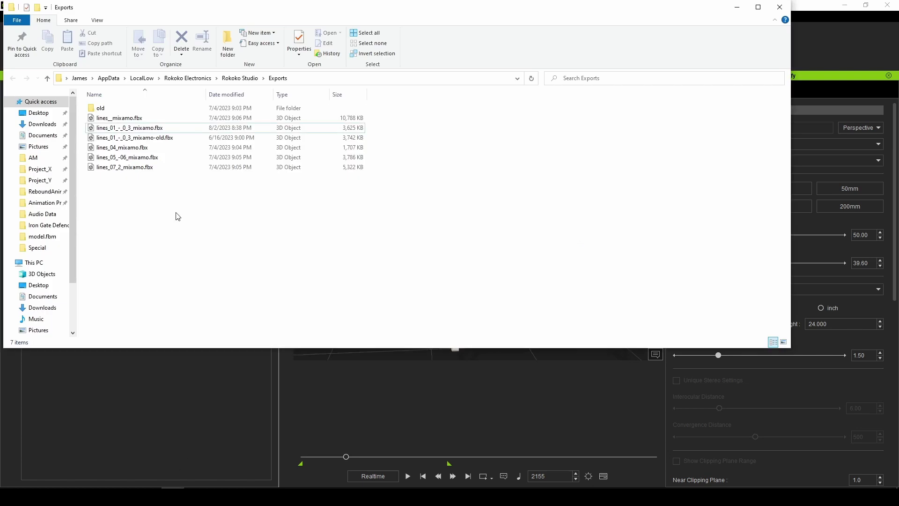
left_click_drag(155, 13, 792, 164)
left_click_drag(778, 280, 492, 222)
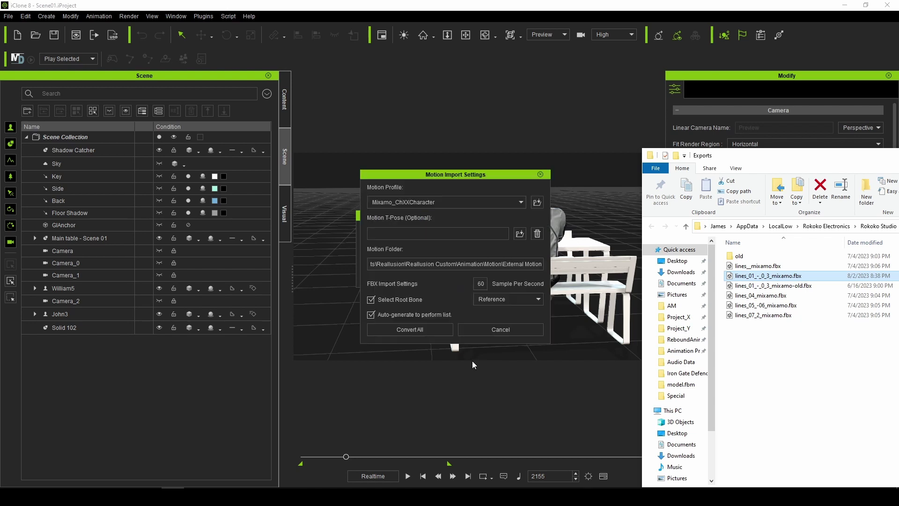
Step: Set the motion profile to Motionbuilder in the motion import settings
left_click(496, 202)
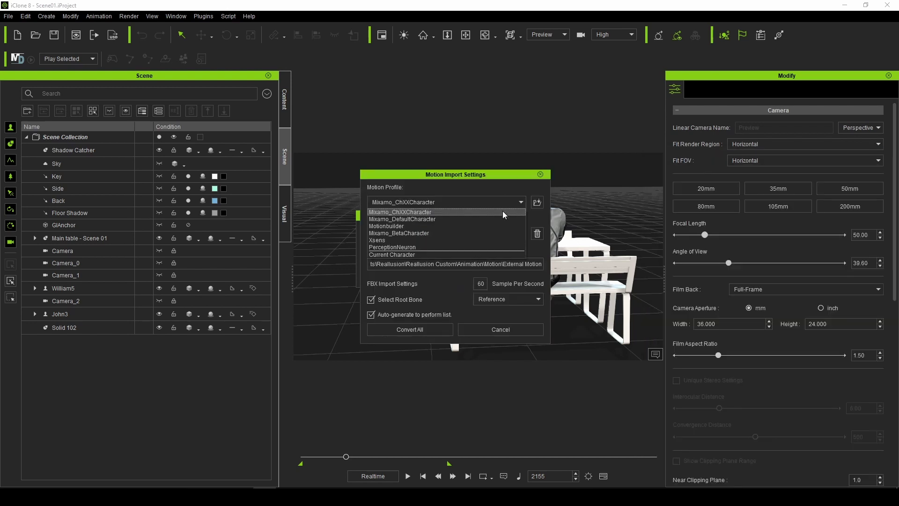
left_click(494, 226)
left_click(481, 202)
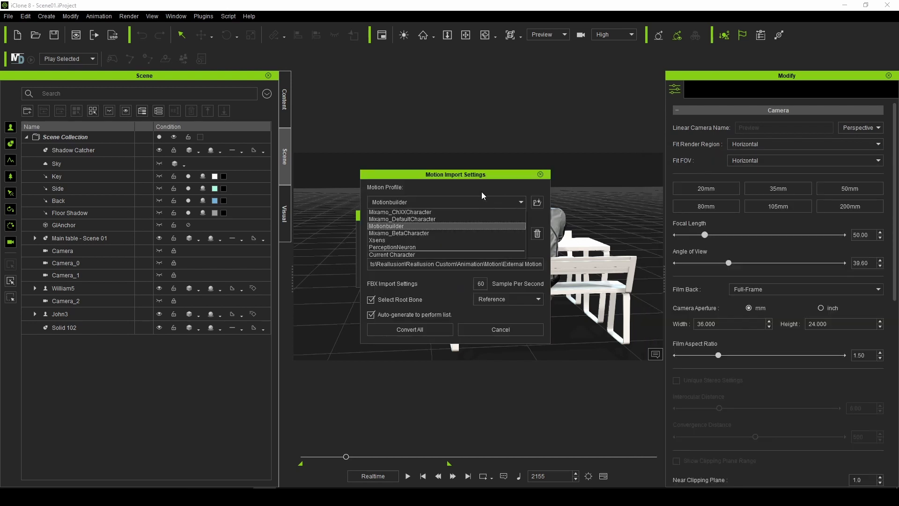
left_click(483, 187)
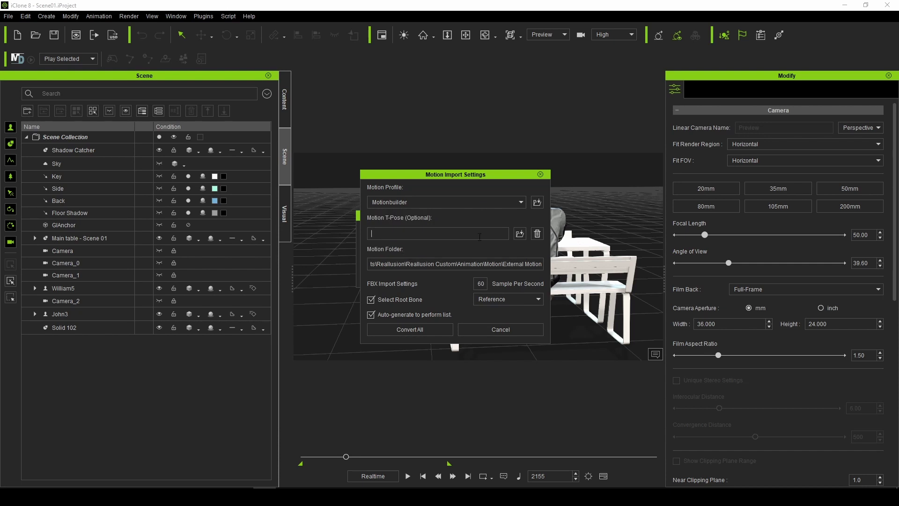
Step: Set lines_01_-_0_3_mixamo.fbx as the optional motion T-pose and convert the motion
left_click(520, 233)
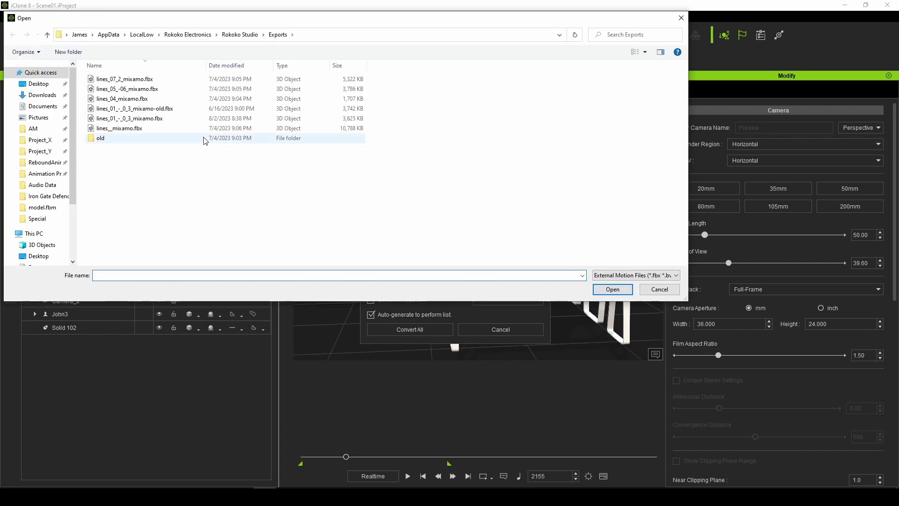
left_click(170, 119)
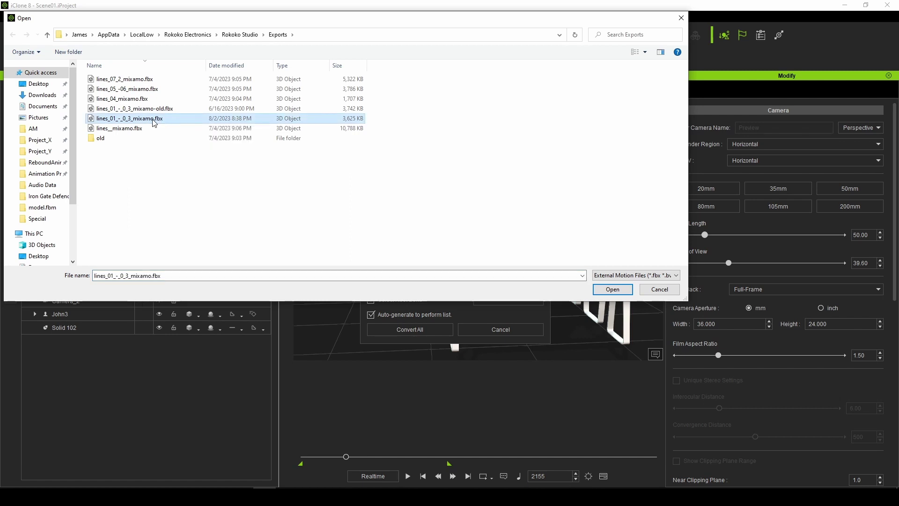
double_click(154, 120)
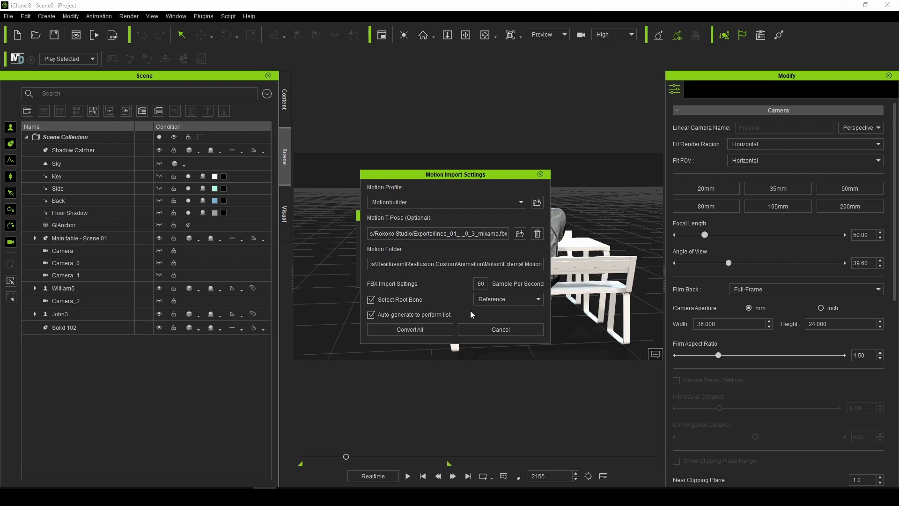
left_click(428, 330)
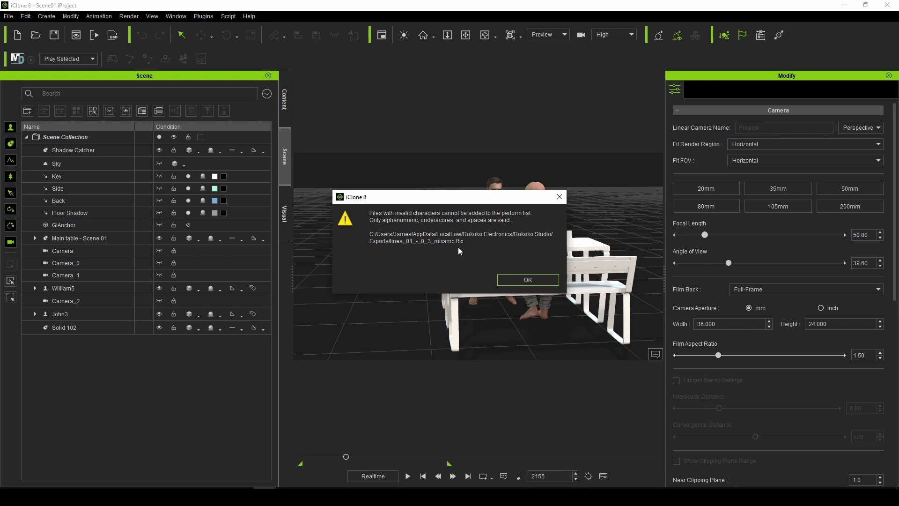
left_click(519, 280)
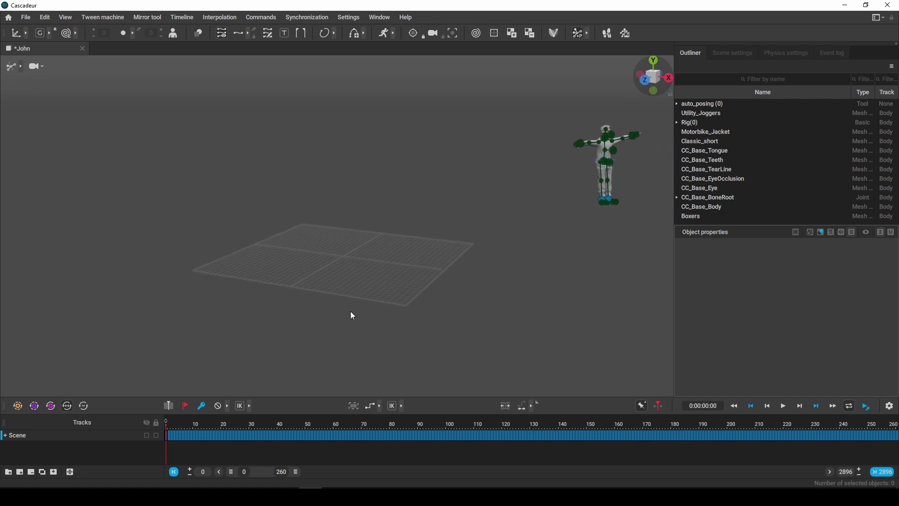
Step: Switch to Cascadeur and scrub through the early part of the John scene's animation to review the character's movement
middle_click_drag(423, 265, 304, 319)
scroll(313, 318, "up", 5)
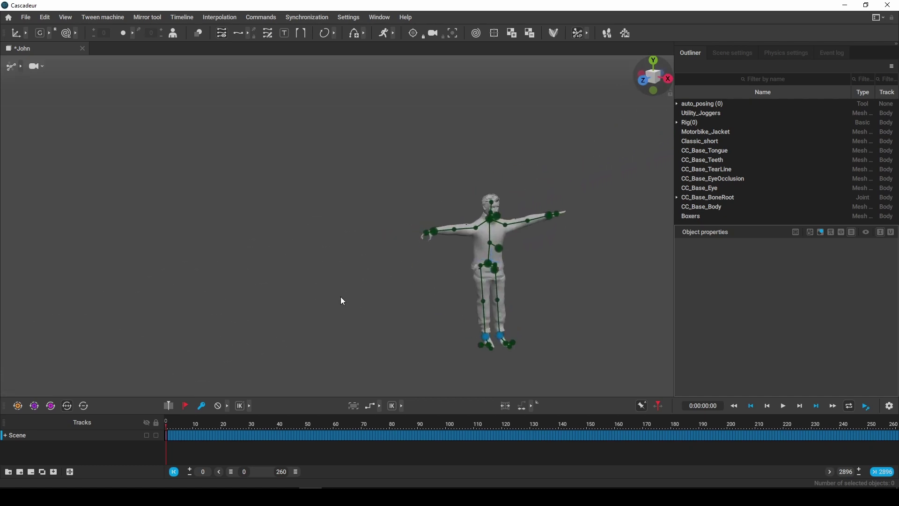
left_click_drag(176, 425, 774, 436)
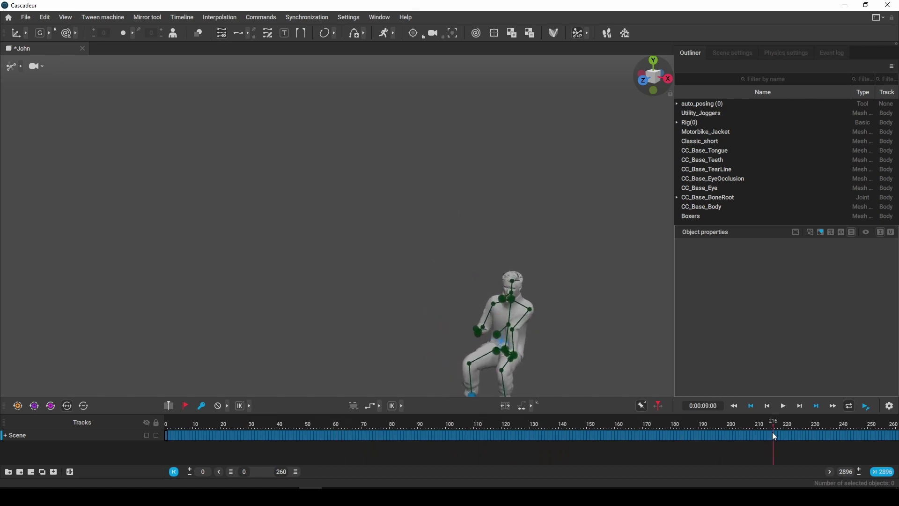
left_click_drag(327, 434, 620, 429)
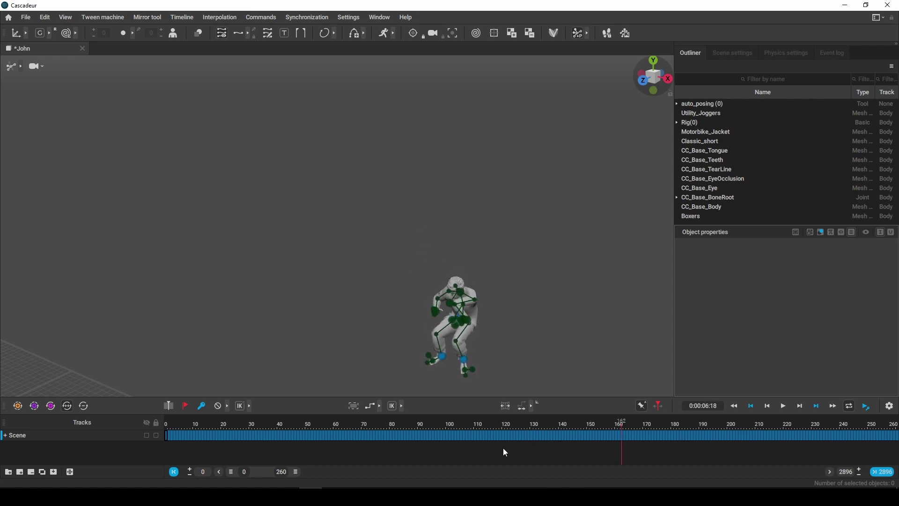
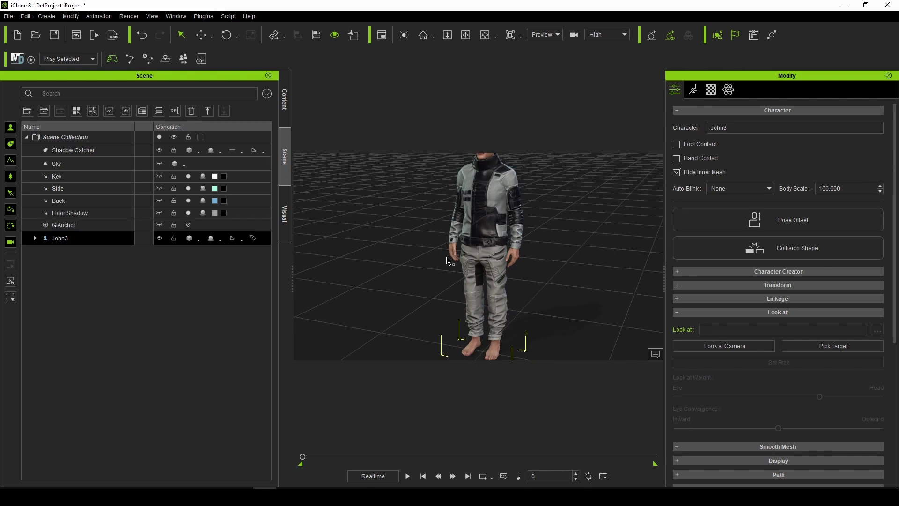
Step: Start an FBX export of the John3 character and limit the export range to the current frame
left_click(8, 16)
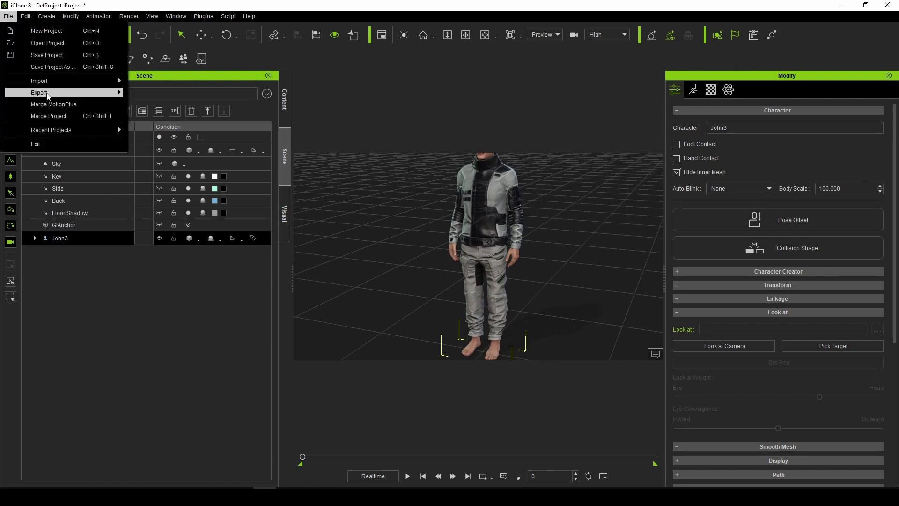
mouse_move(42, 90)
left_click(155, 105)
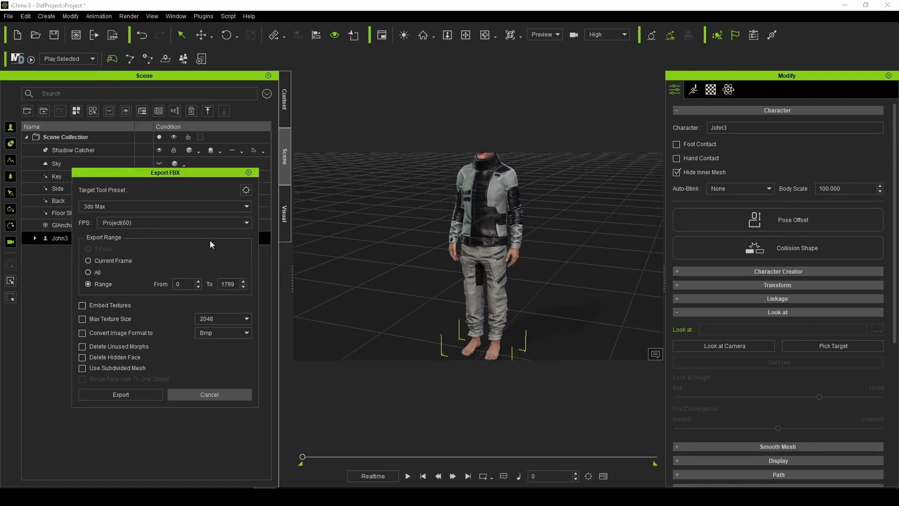
left_click(113, 261)
Step: Examine the available target tool presets and the advanced settings of the FBX export
left_click(247, 206)
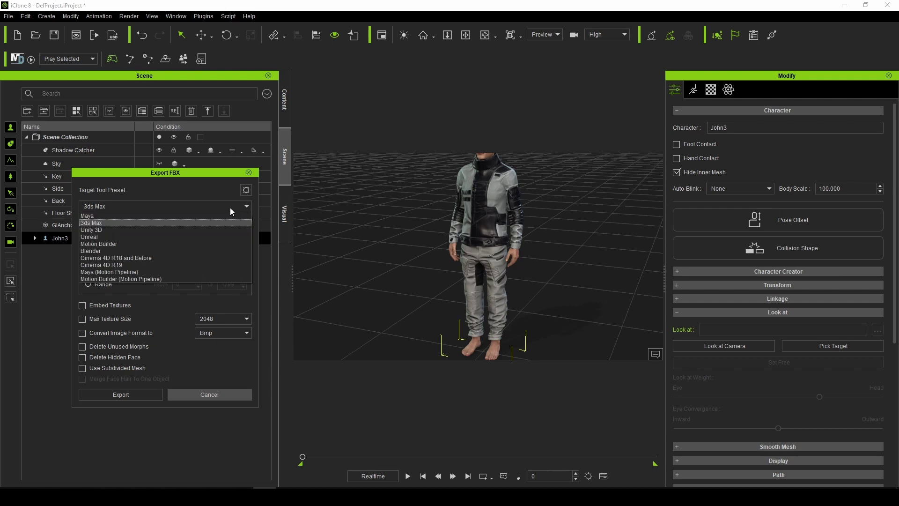
left_click(204, 207)
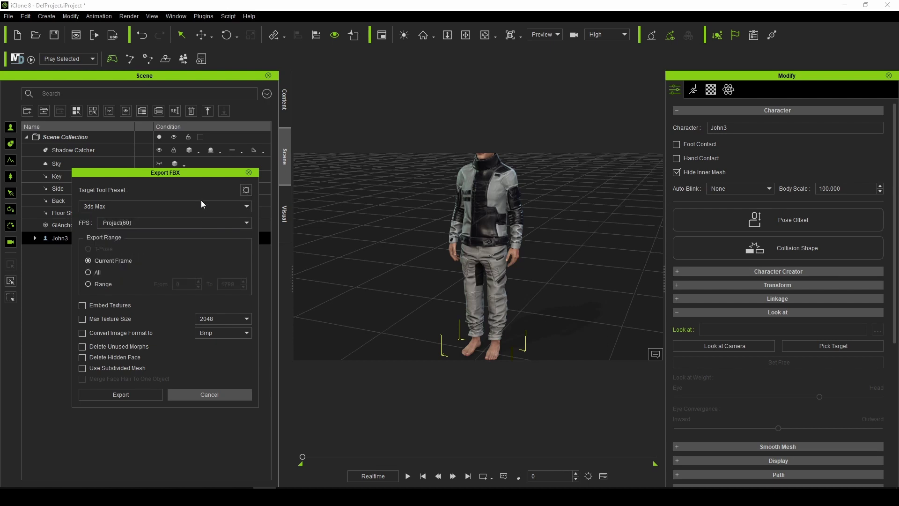
left_click(245, 191)
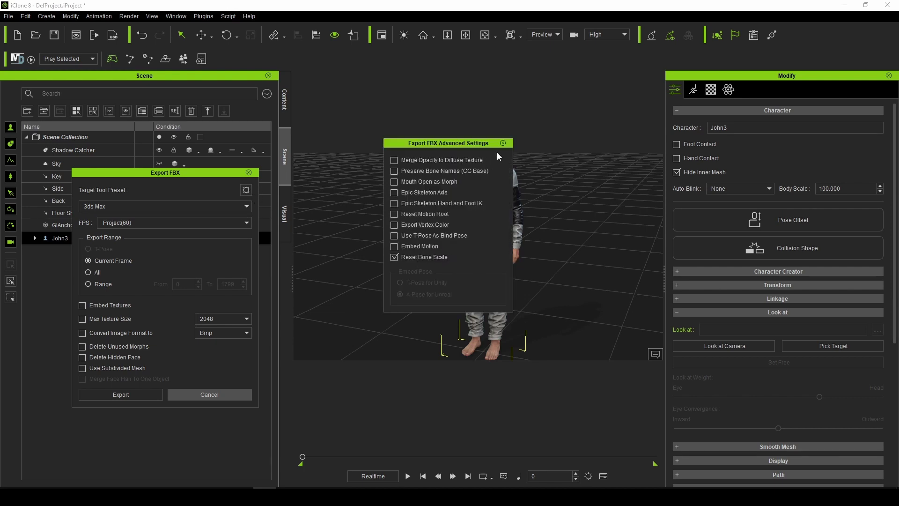
left_click(247, 209)
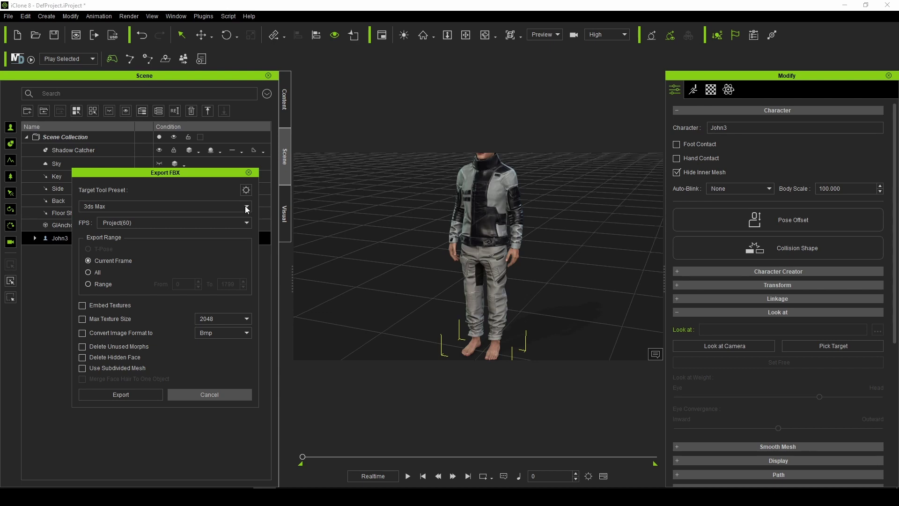
left_click(246, 207)
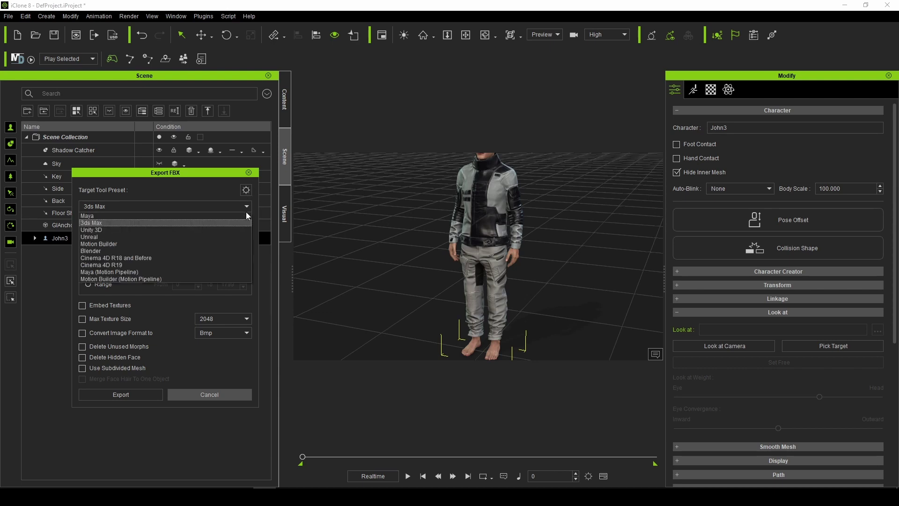
left_click(235, 190)
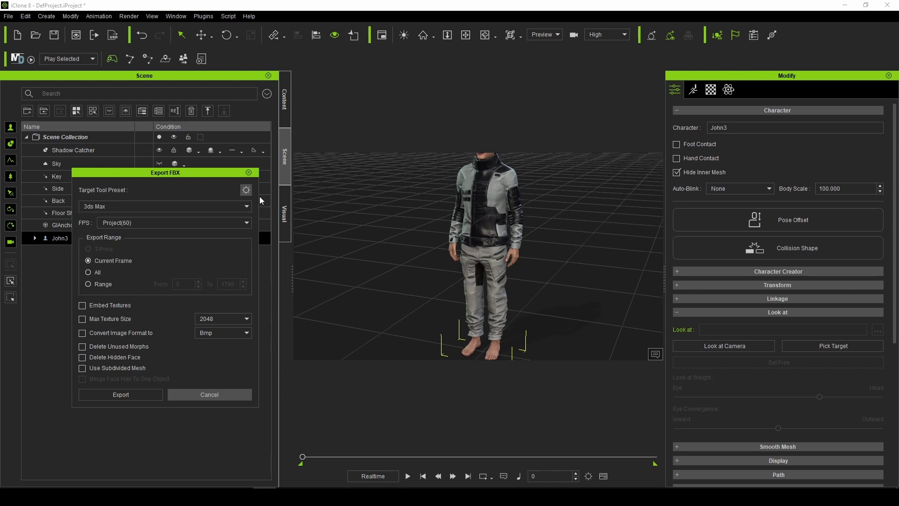
left_click(246, 190)
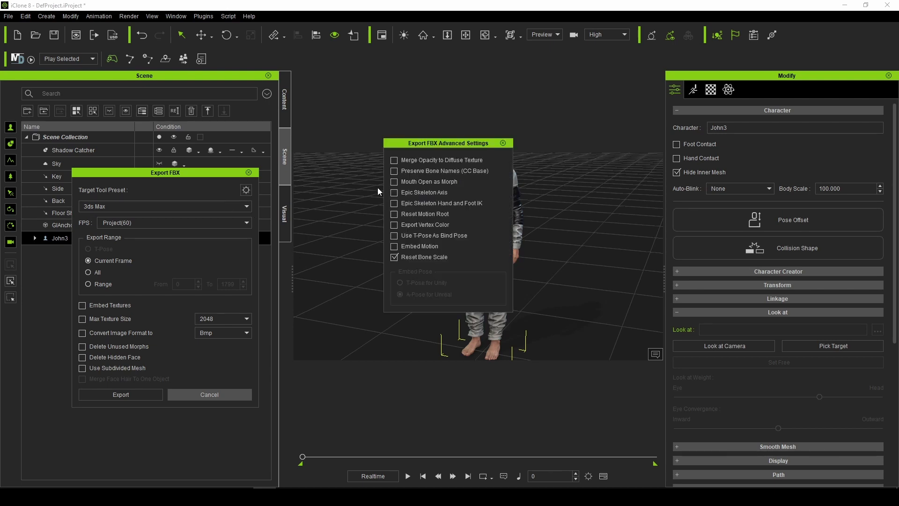
left_click(503, 144)
Step: Use 3ds Max as the target tool preset and enable Preserve Bone Names (CC Base) in the advanced export settings
left_click(153, 206)
left_click(150, 216)
left_click(152, 206)
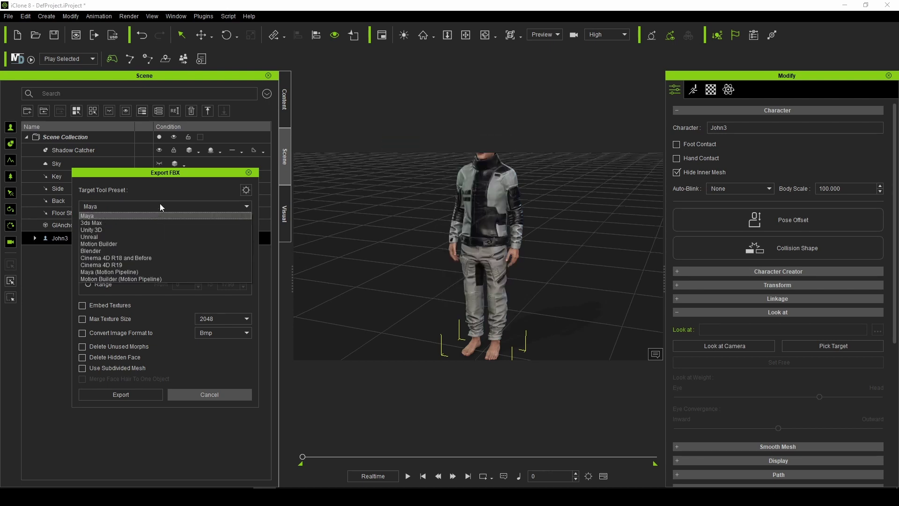
left_click(150, 217)
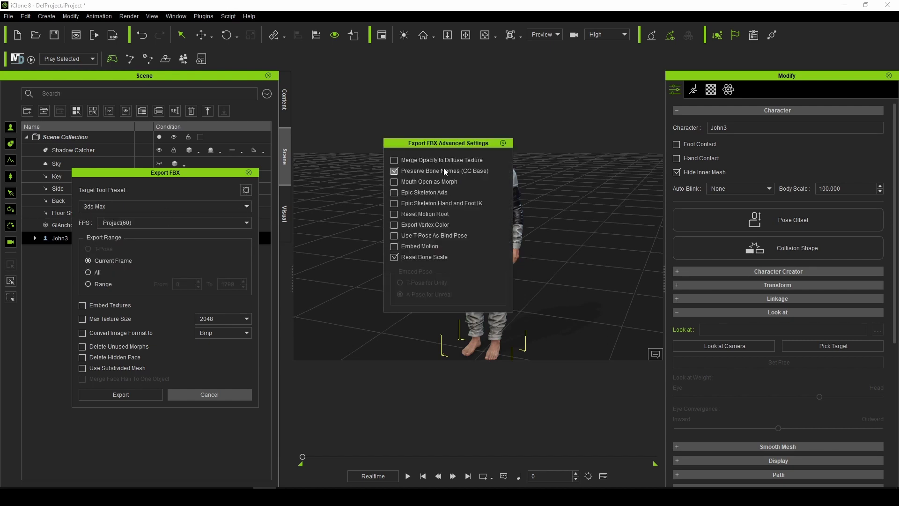
left_click(502, 144)
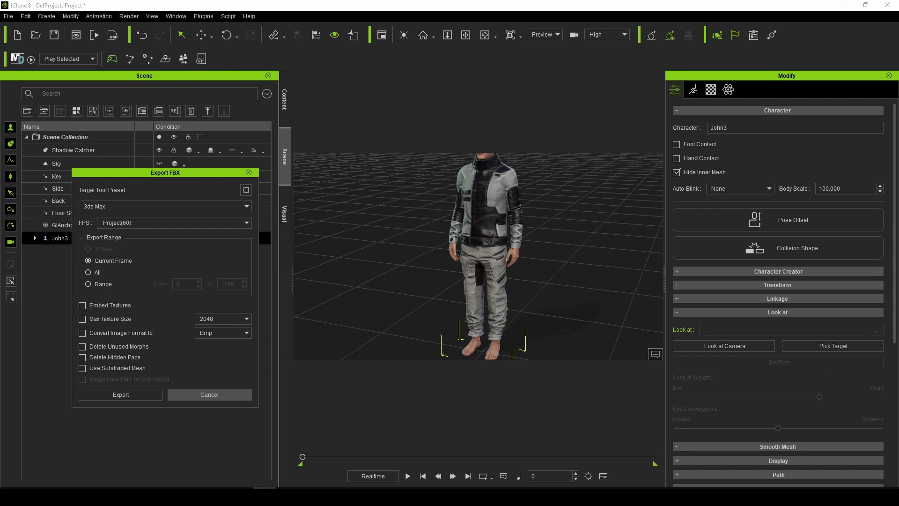
Step: Proceed with the export and create a destination folder named Casc inside Documents > Animation Projects > Sample01 > Avatars
left_click(121, 394)
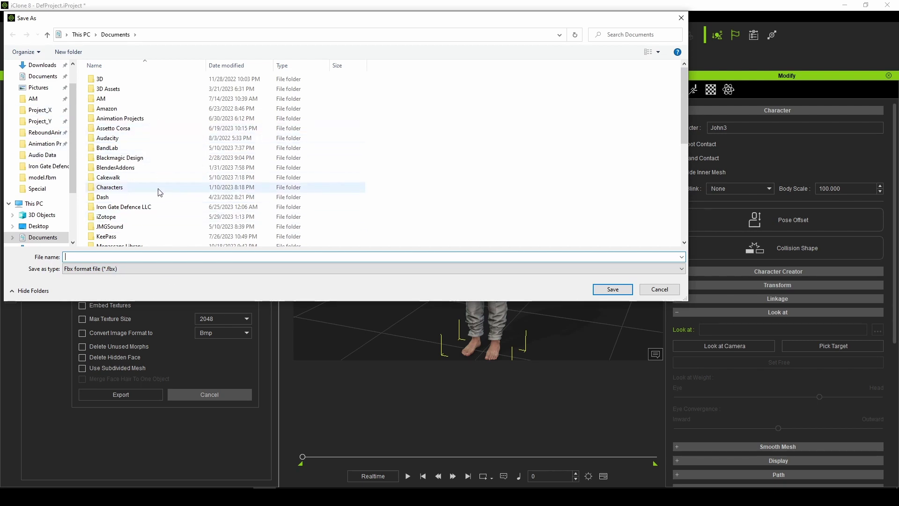
double_click(131, 118)
double_click(118, 88)
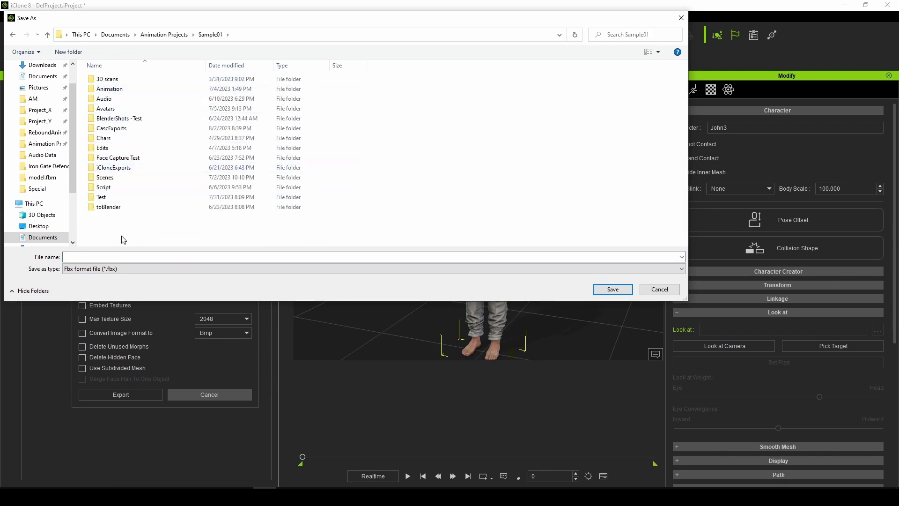
double_click(117, 112)
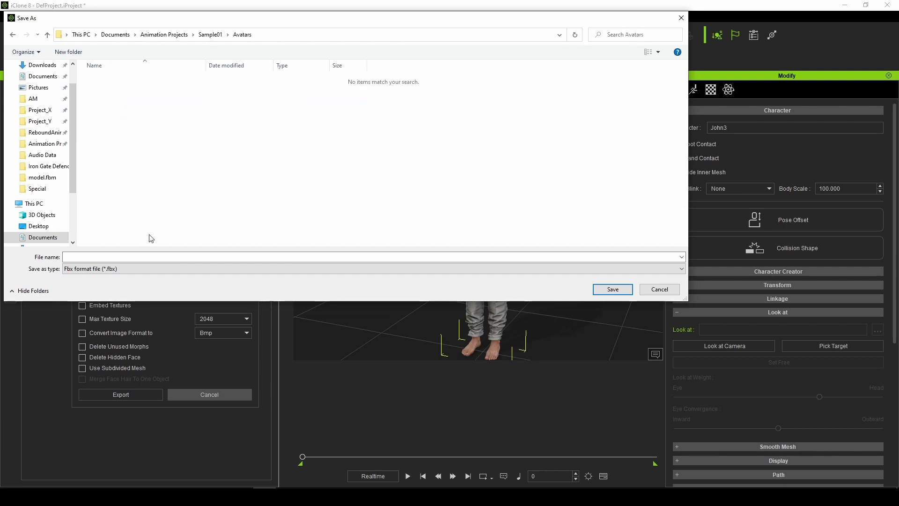
right_click(114, 139)
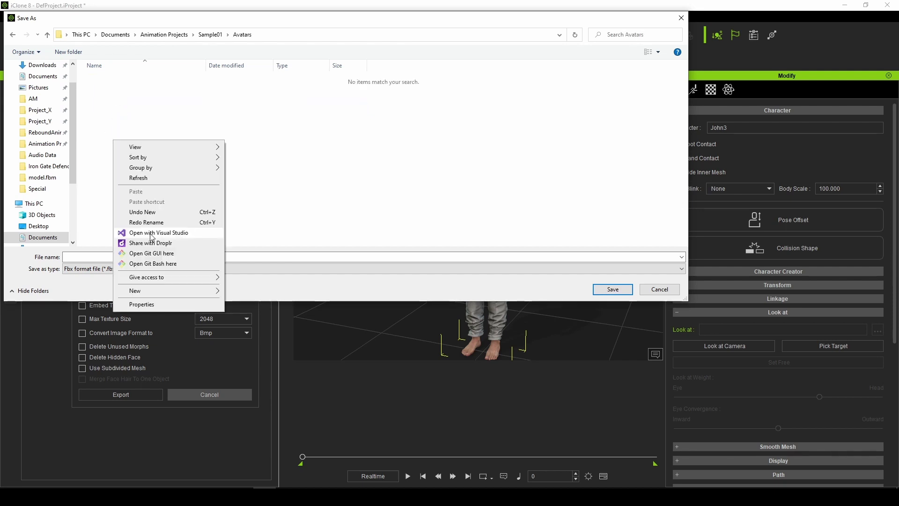
left_click(255, 289)
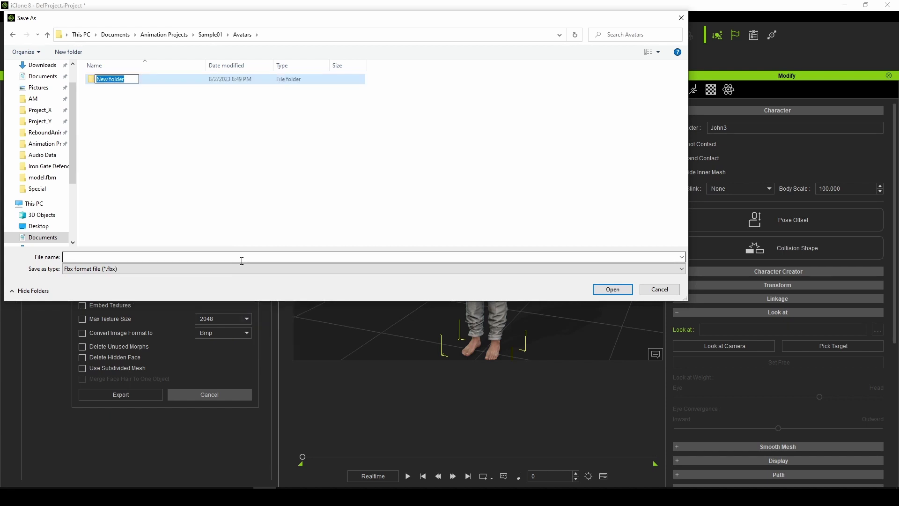
type("Casc")
key("Return")
double_click(129, 78)
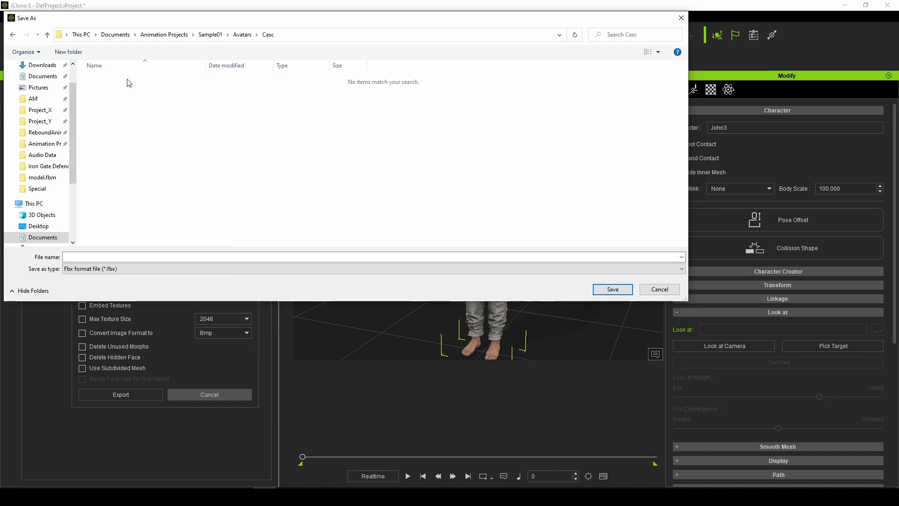
Step: Save the character's FBX export as John3 in the Casc folder
left_click(106, 258)
type("John3")
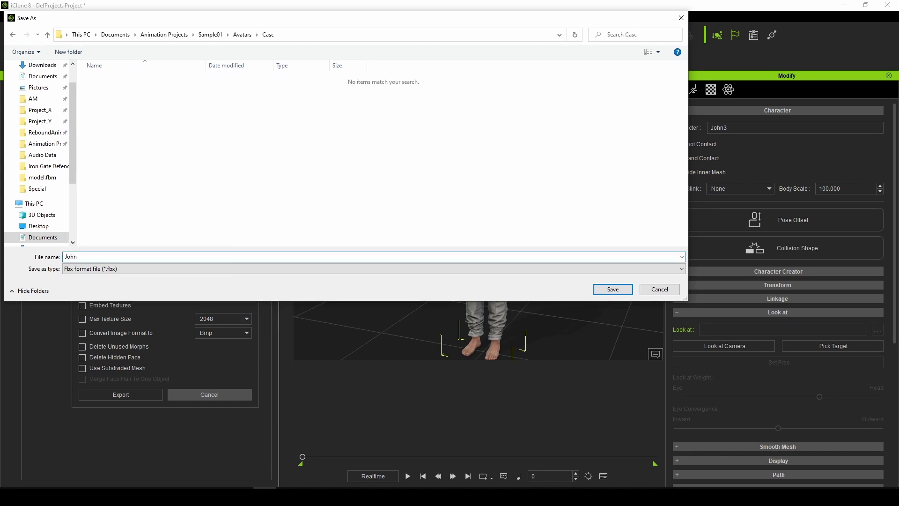
left_click(610, 289)
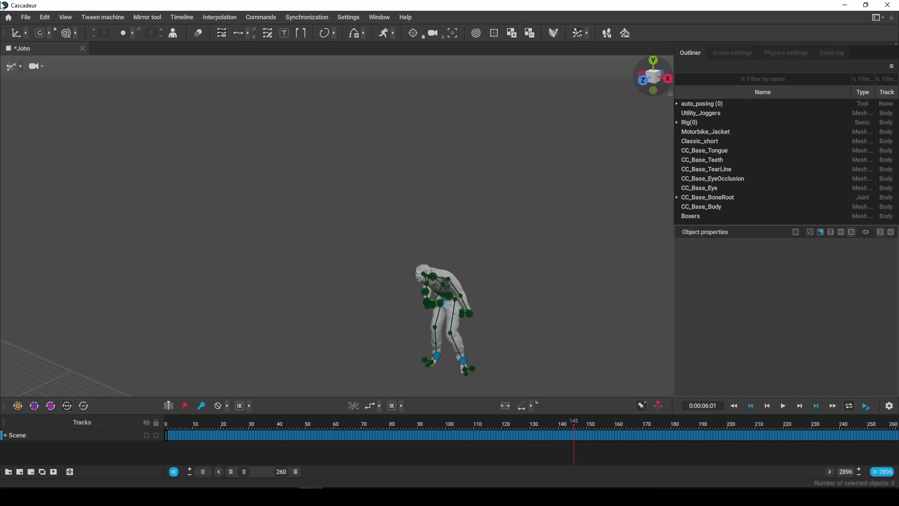
Step: Switch to Cascadeur, create a new scene, and check its frame rate in the timeline settings
left_click(26, 17)
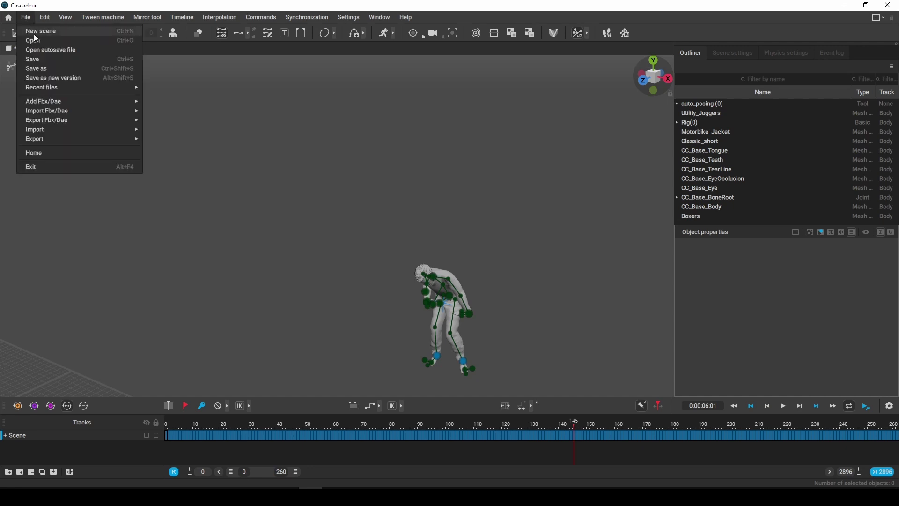
key("ctrl+n")
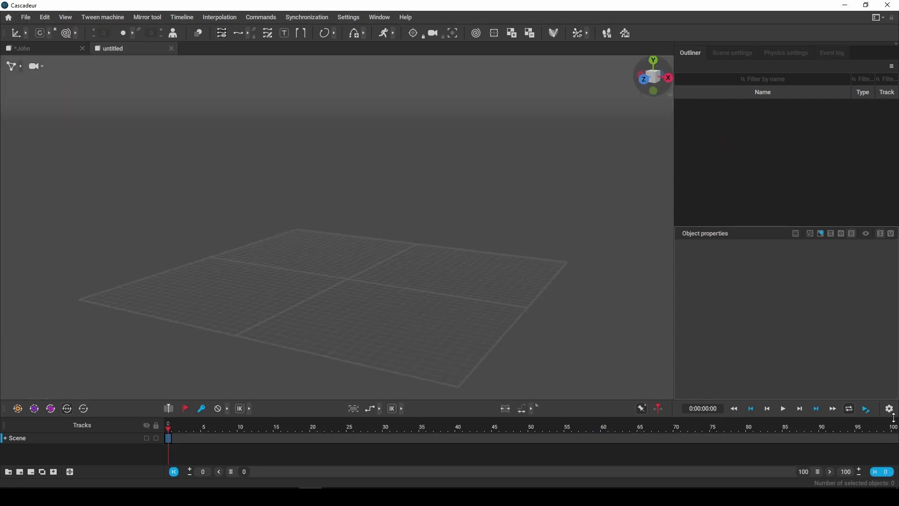
left_click(889, 409)
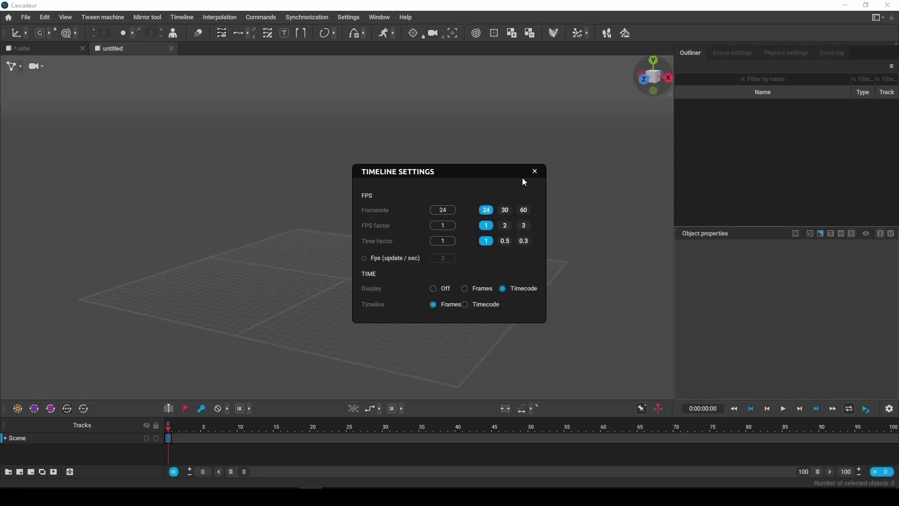
left_click(535, 171)
Step: Import the exported John3 FBX as a model from the Sample01 > Avatars > Casc folder
left_click(29, 18)
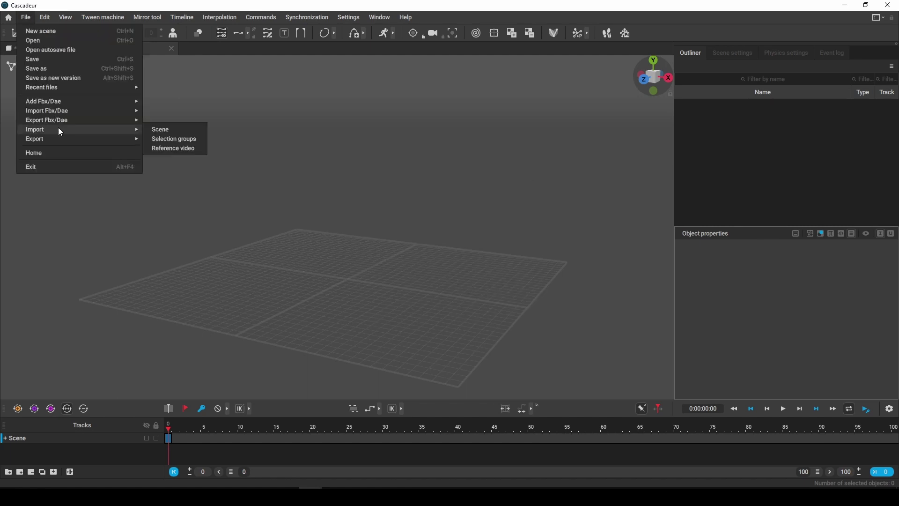
mouse_move(129, 111)
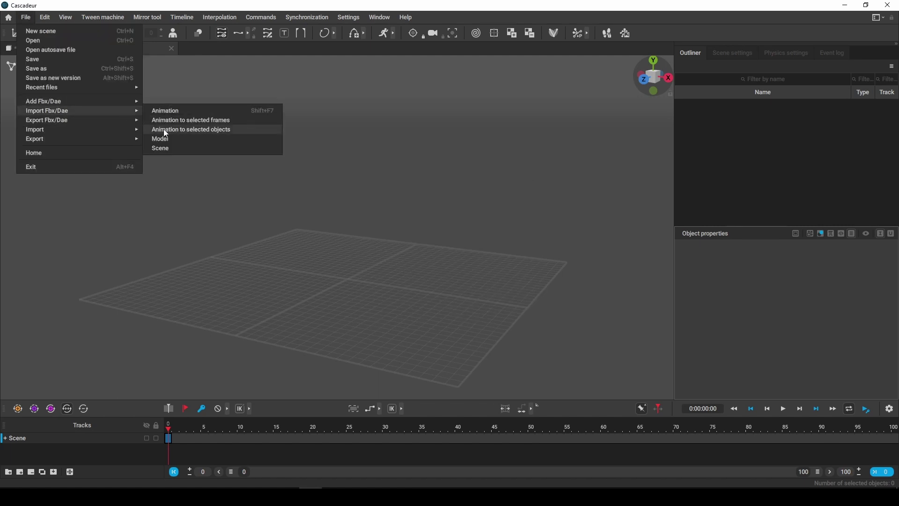
left_click(163, 139)
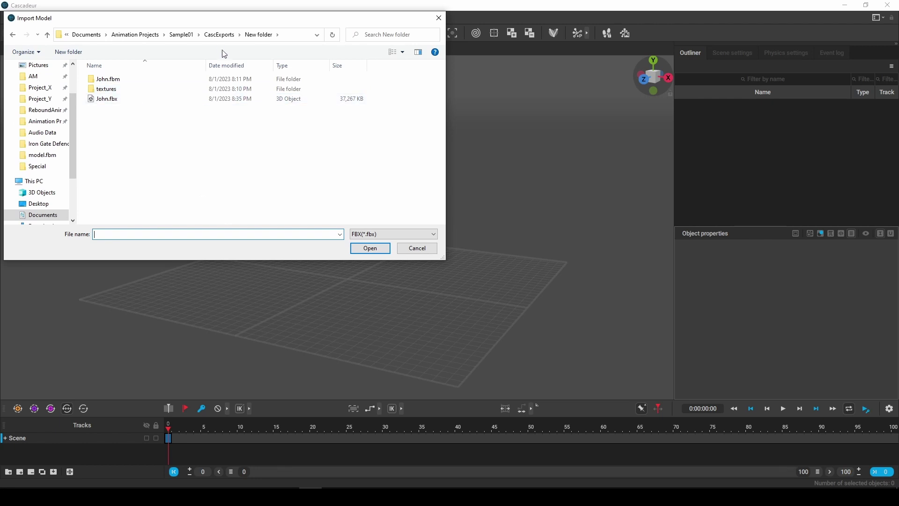
left_click(182, 34)
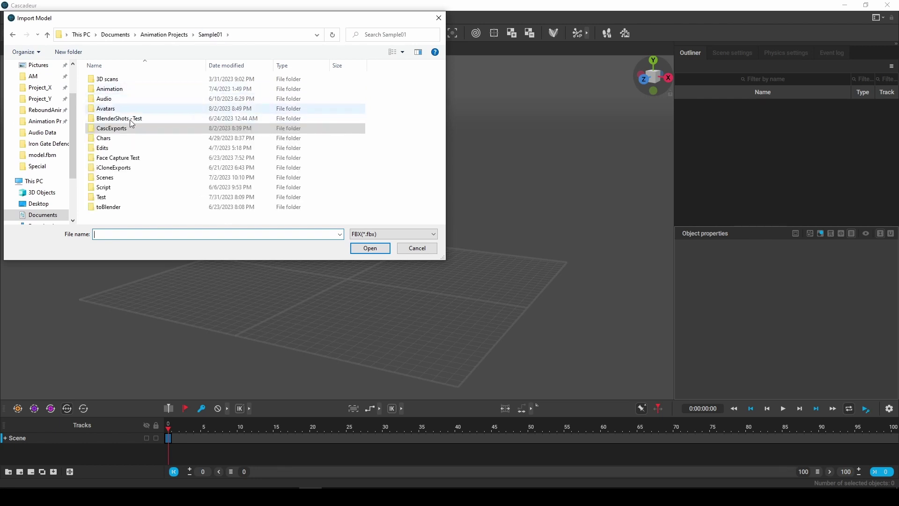
double_click(127, 108)
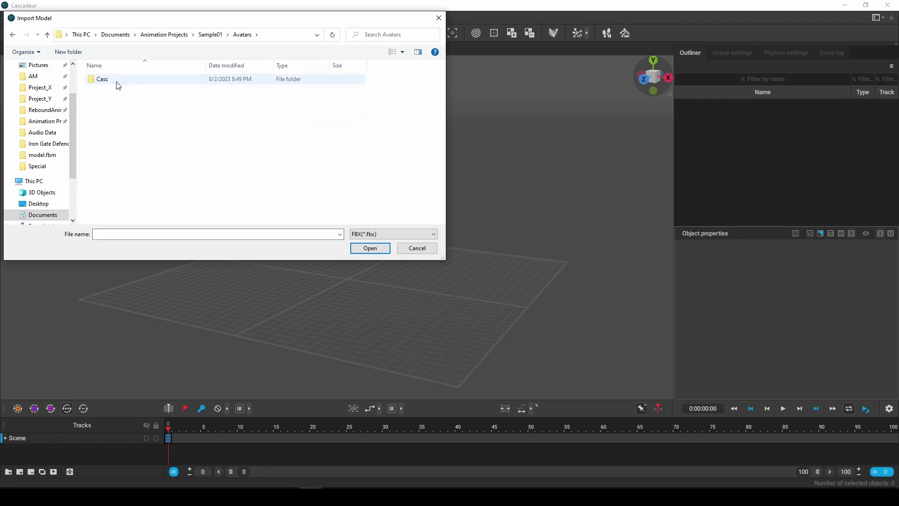
double_click(113, 79)
left_click(117, 100)
double_click(118, 99)
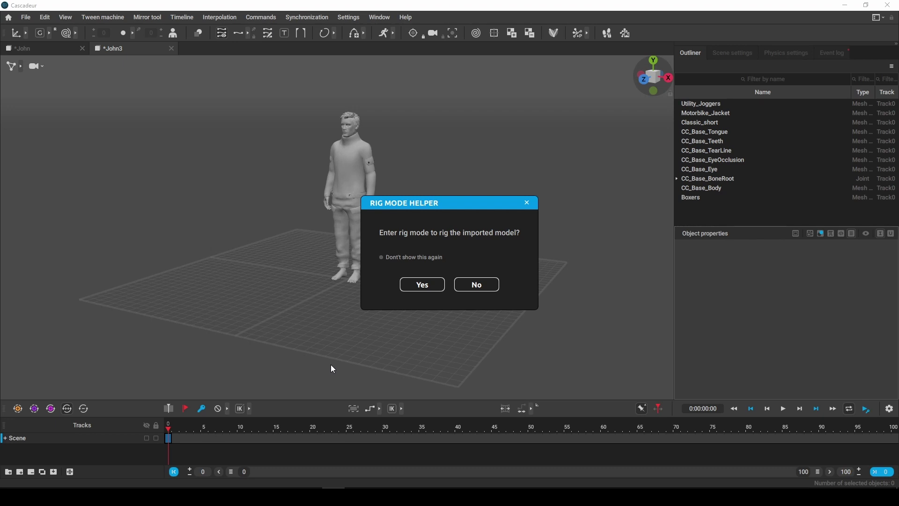
Step: Rig the imported character with the Quick Rigging Tool by adding the rig elements and generating the rig
left_click(420, 287)
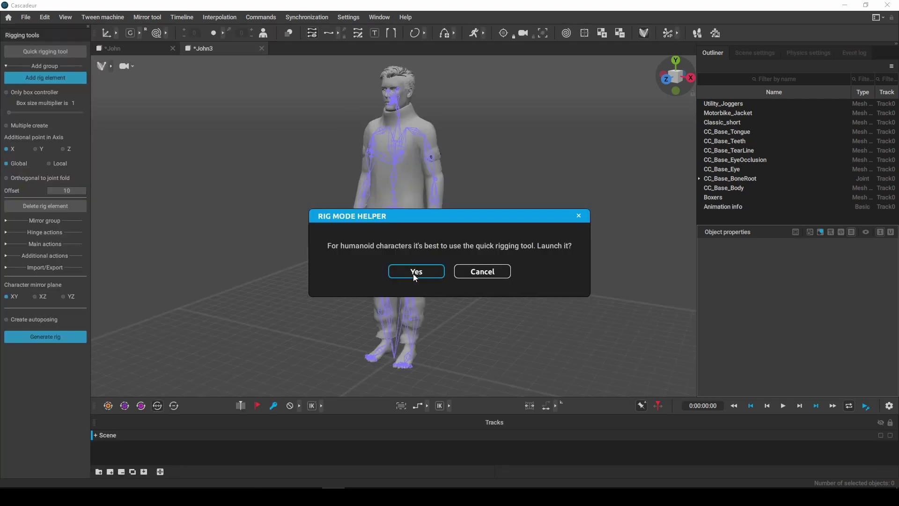
left_click(414, 273)
left_click(451, 272)
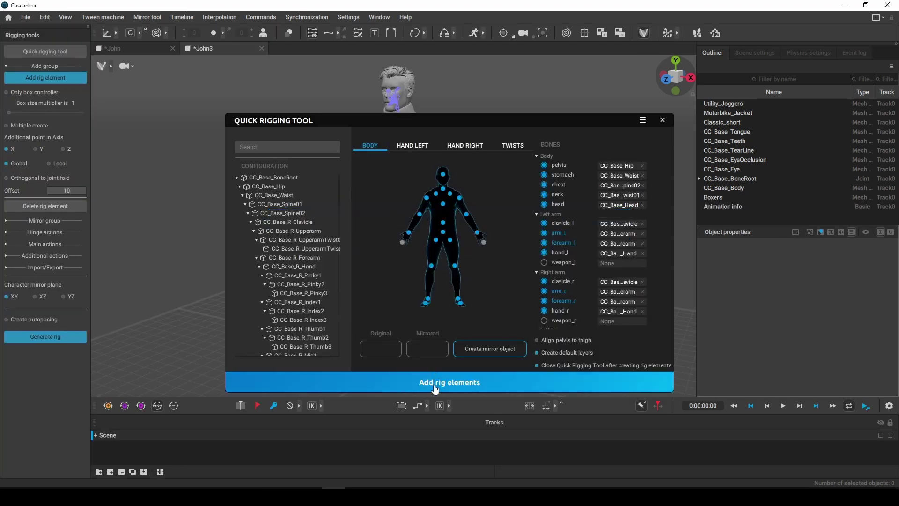
left_click(434, 388)
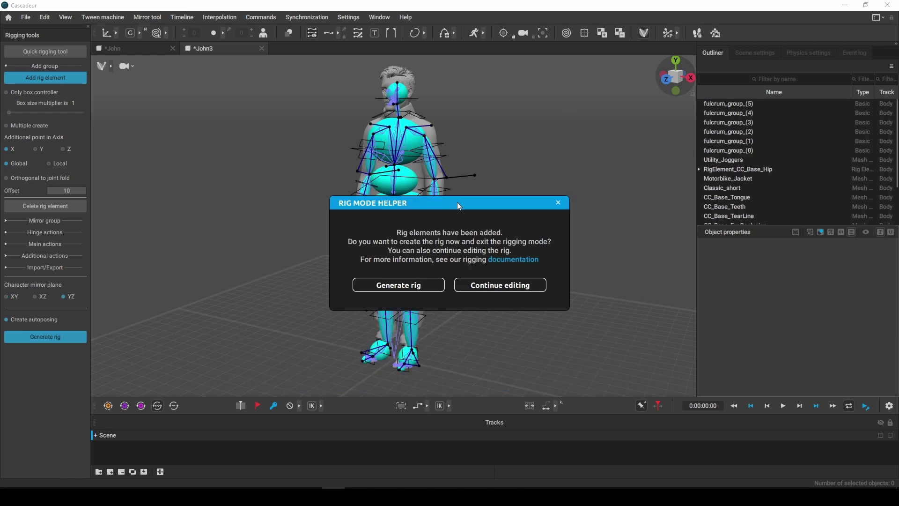
left_click(398, 285)
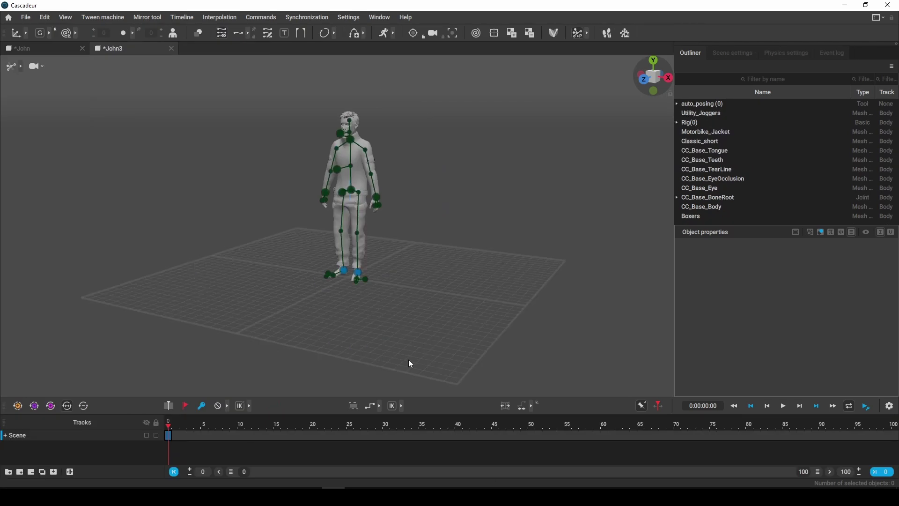
Step: Import the FBX motion capture animation onto the rigged John3 character
left_click(26, 17)
mouse_move(60, 114)
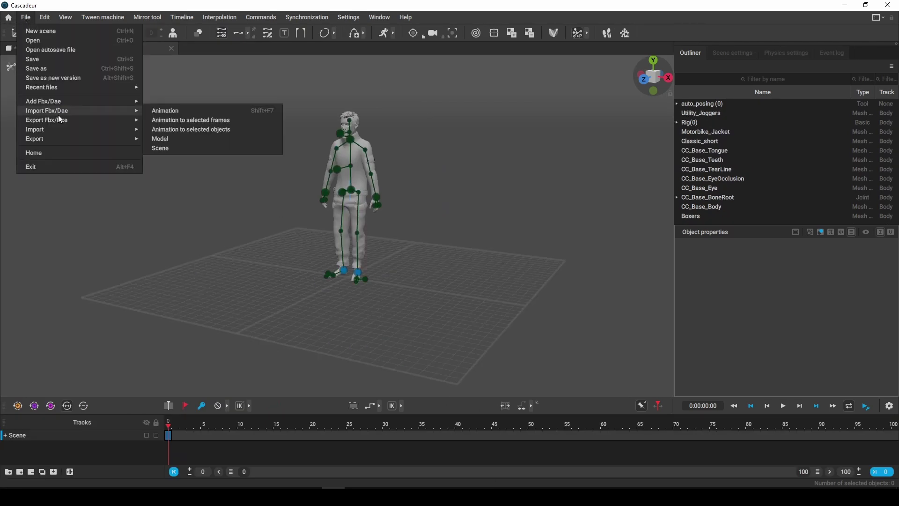
left_click(154, 111)
double_click(108, 99)
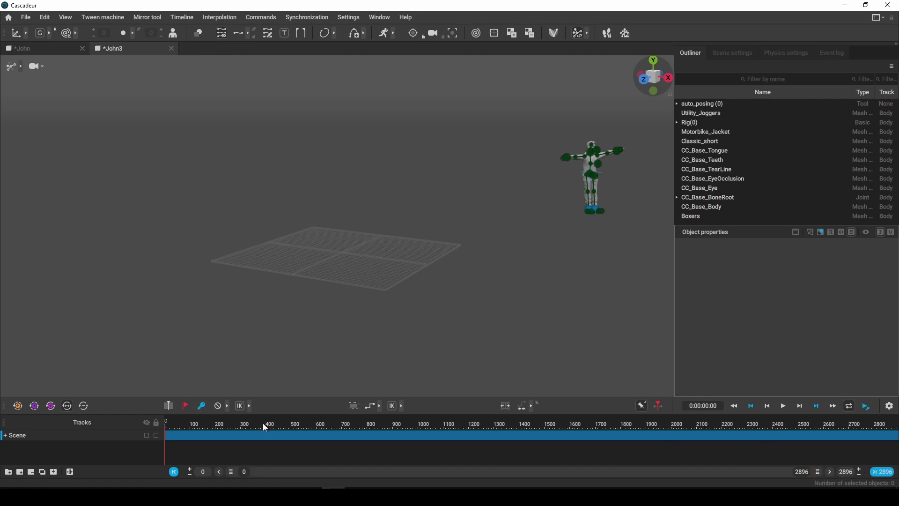
Step: Narrow the timeline's visible range to frames 0–230, frame the character up close, and scrub the imported animation to frame 158
left_click_drag(815, 472, 290, 473)
right_click_drag(579, 202, 437, 275)
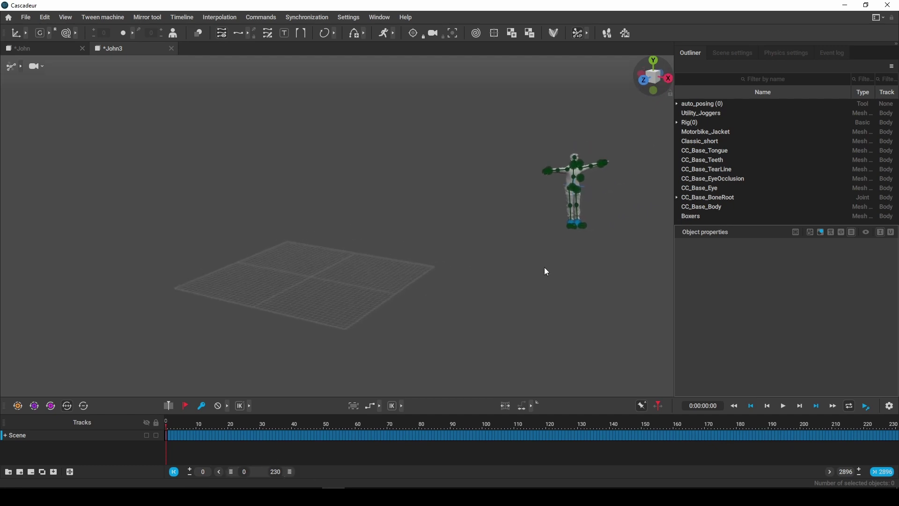
middle_click_drag(544, 269, 406, 351)
scroll(421, 344, "up", 3)
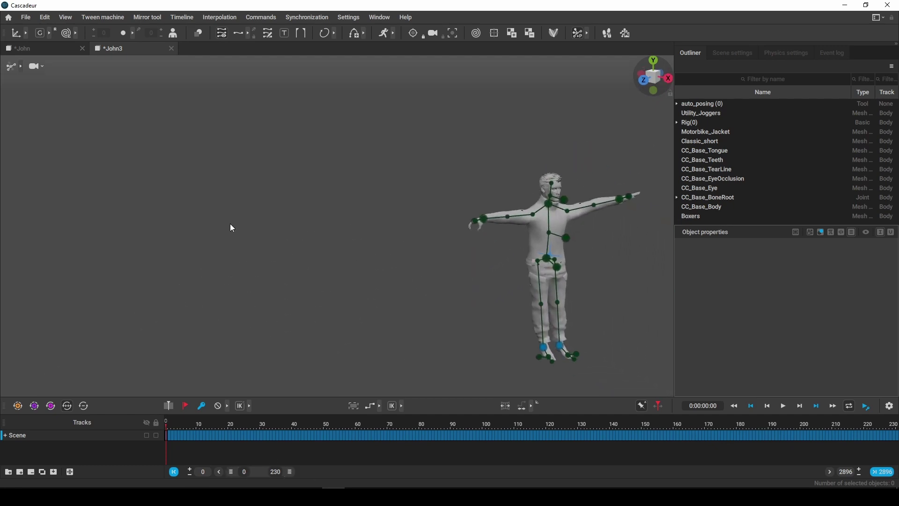
left_click(173, 427)
left_click_drag(174, 427, 668, 434)
scroll(447, 374, "down", 1)
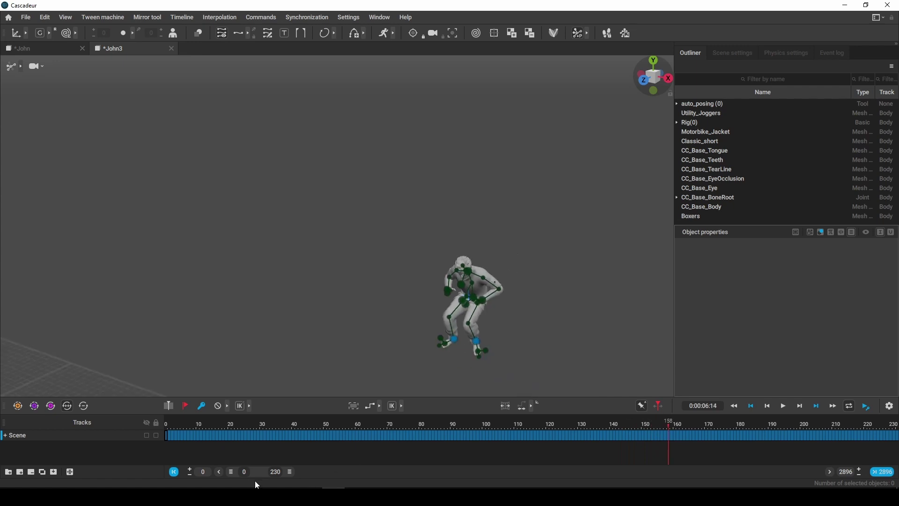
Step: Review the next part of the animation by shifting the visible timeline range to frames 236–466 and scrubbing to frame 414
left_click_drag(257, 483, 285, 476)
left_click_drag(262, 420, 815, 423)
left_click_drag(290, 477, 313, 475)
left_click_drag(462, 426, 732, 425)
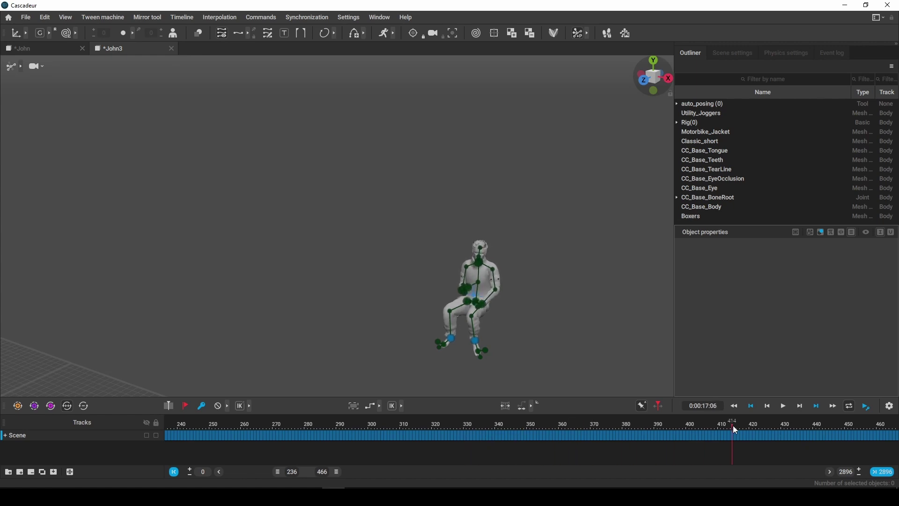
Step: Clear the keyframes between frames 324 and 331 on the Scene track and apply curved interpolation to that interval
left_click(439, 433)
left_click(447, 437)
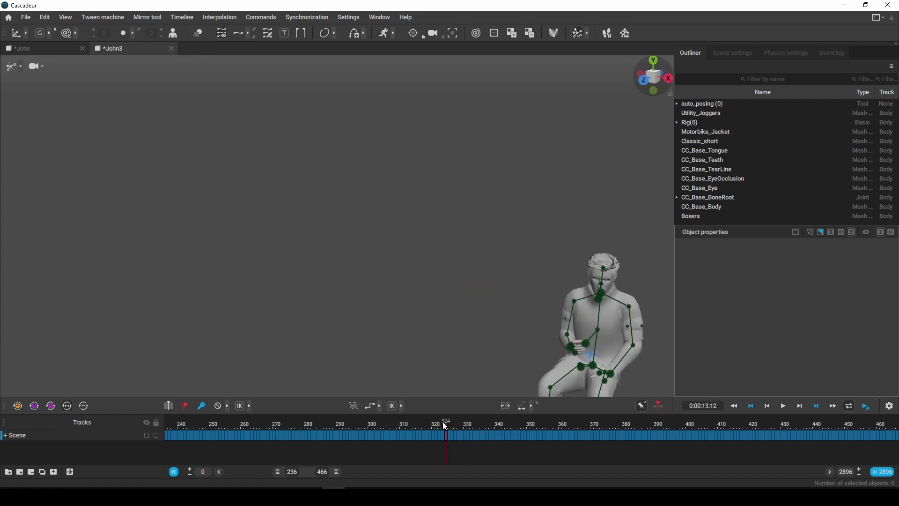
left_click_drag(445, 425, 470, 439)
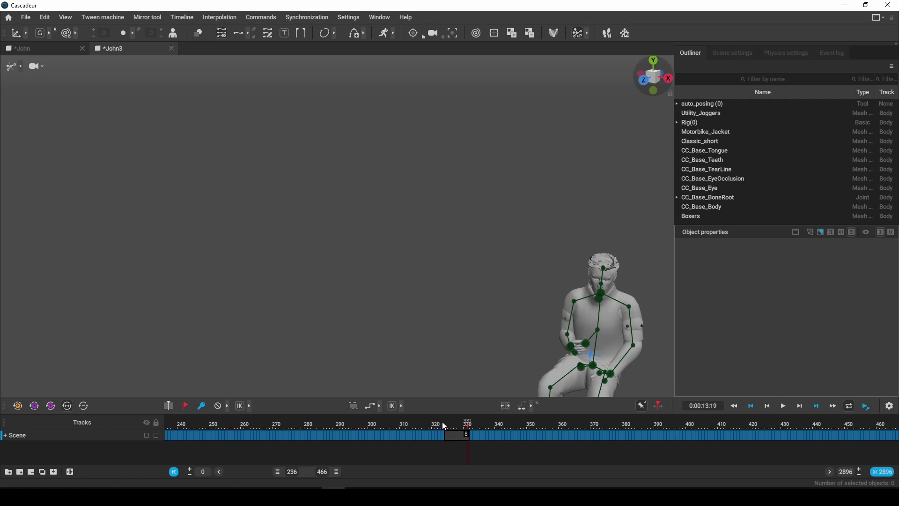
left_click(442, 422)
mouse_move(445, 426)
left_mouse_down()
mouse_move(482, 426)
mouse_move(441, 426)
mouse_move(473, 426)
mouse_move(447, 425)
left_mouse_up()
mouse_move(453, 430)
left_mouse_down()
mouse_move(481, 433)
mouse_move(469, 453)
mouse_move(435, 422)
mouse_move(469, 428)
left_mouse_up()
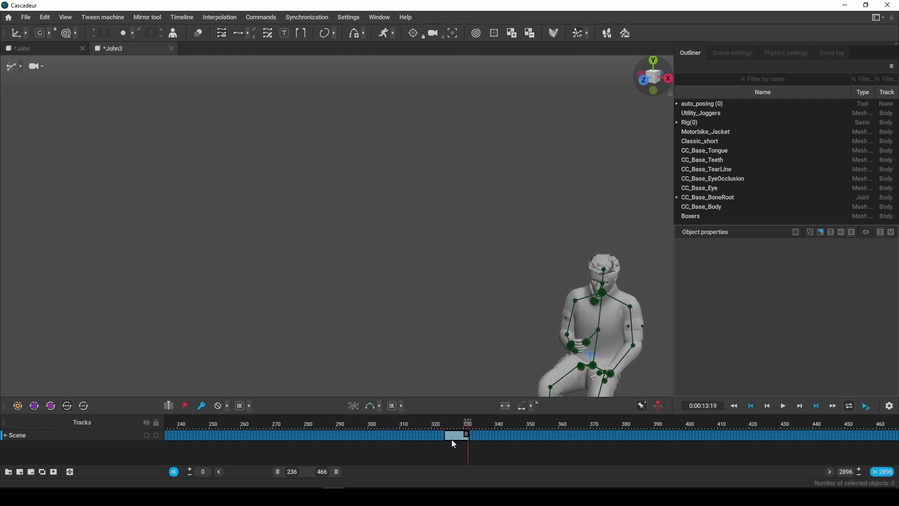
mouse_move(335, 472)
left_mouse_down()
mouse_move(347, 473)
mouse_move(328, 472)
left_mouse_up()
left_click_drag(520, 426, 571, 427)
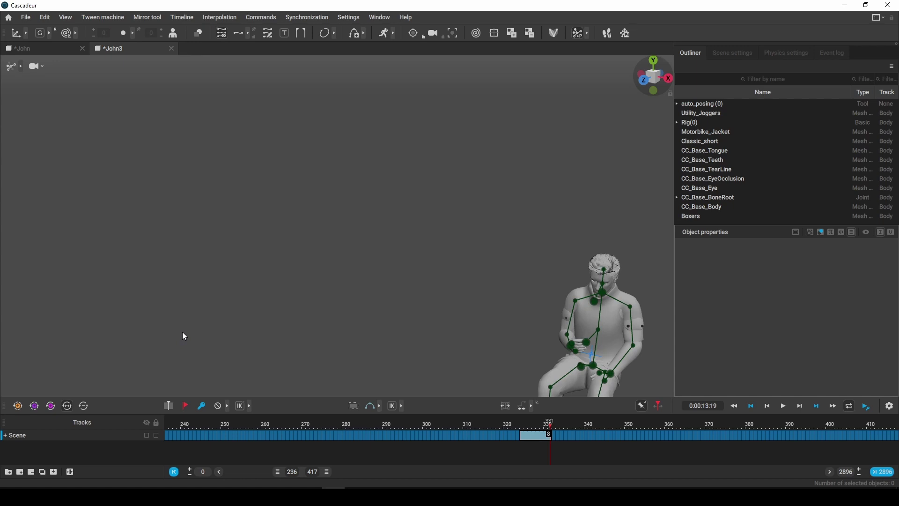
Step: Export the scene as an FBX named test into the Sample01 > Test folder
middle_click_drag(451, 347, 411, 329)
left_click(24, 18)
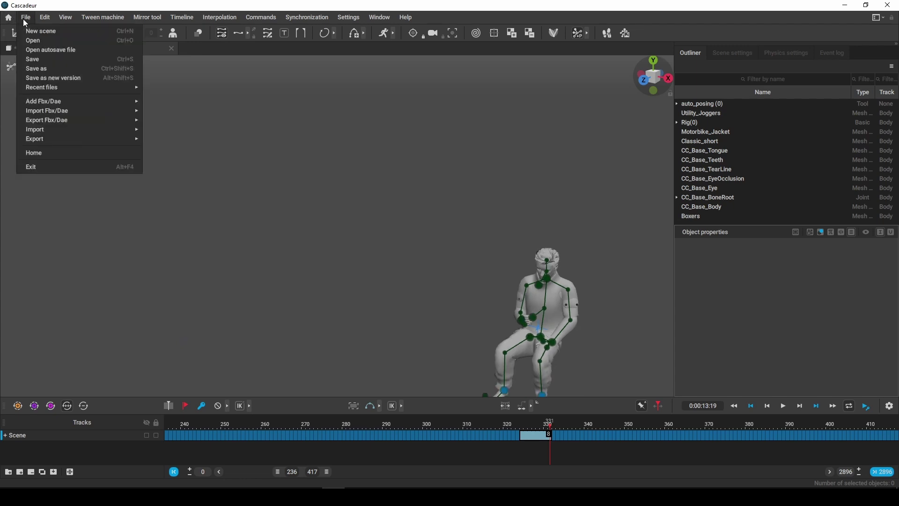
mouse_move(99, 121)
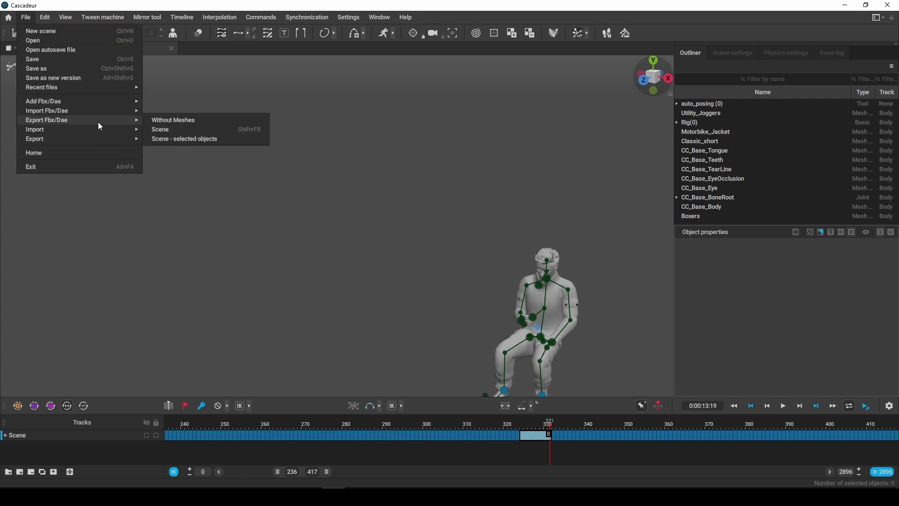
left_click(172, 132)
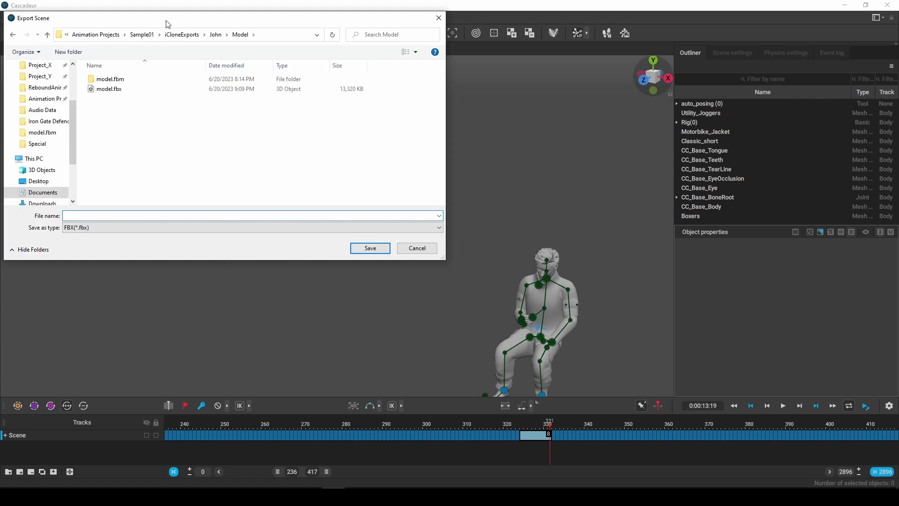
left_click(141, 35)
double_click(112, 201)
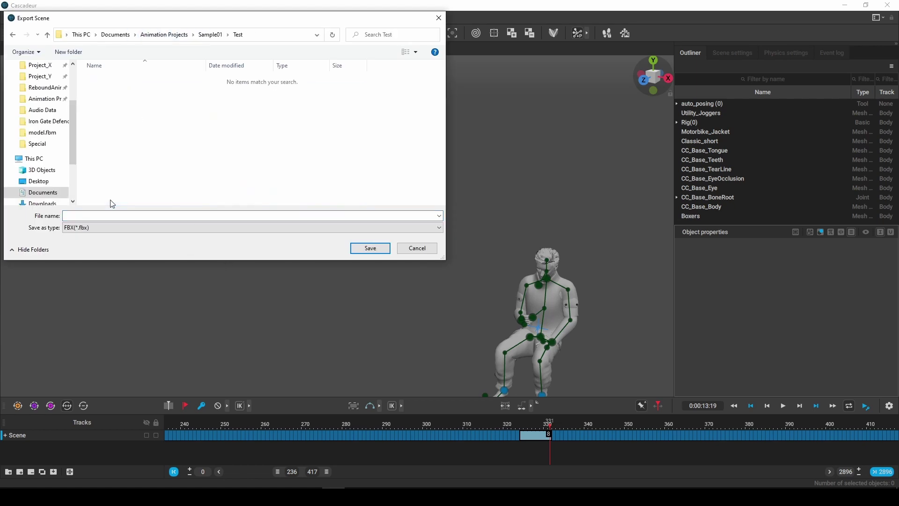
left_click(95, 216)
type("test")
left_click(371, 248)
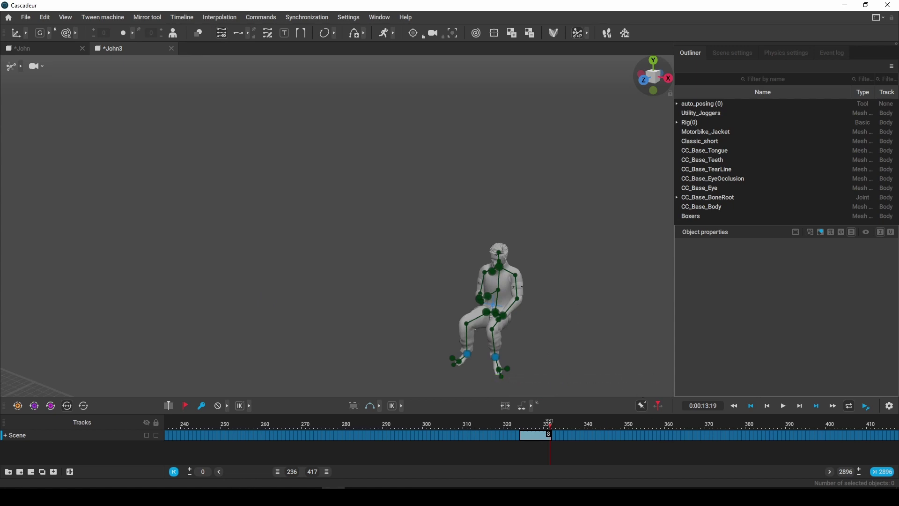
Step: Switch to iClone and open the Scene01 project without saving the current one
mouse_move(264, 496)
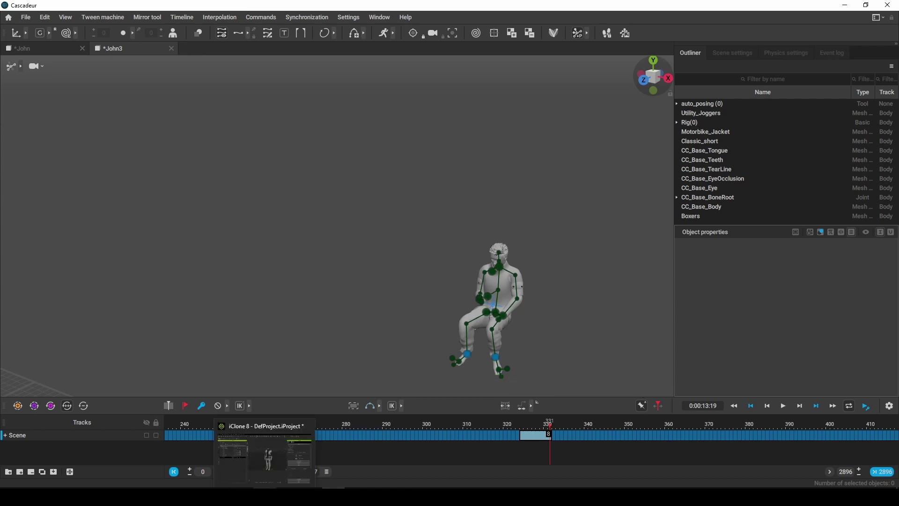
left_click(265, 457)
key("ctrl+o")
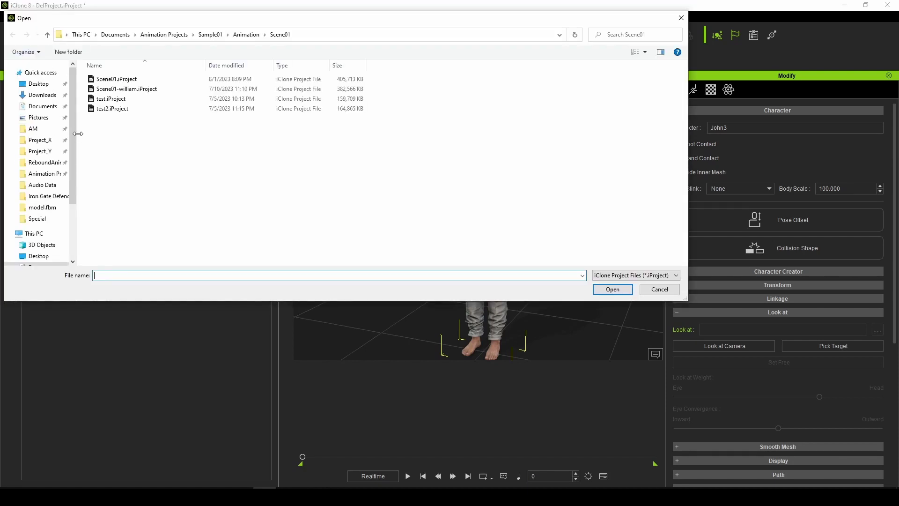
double_click(134, 89)
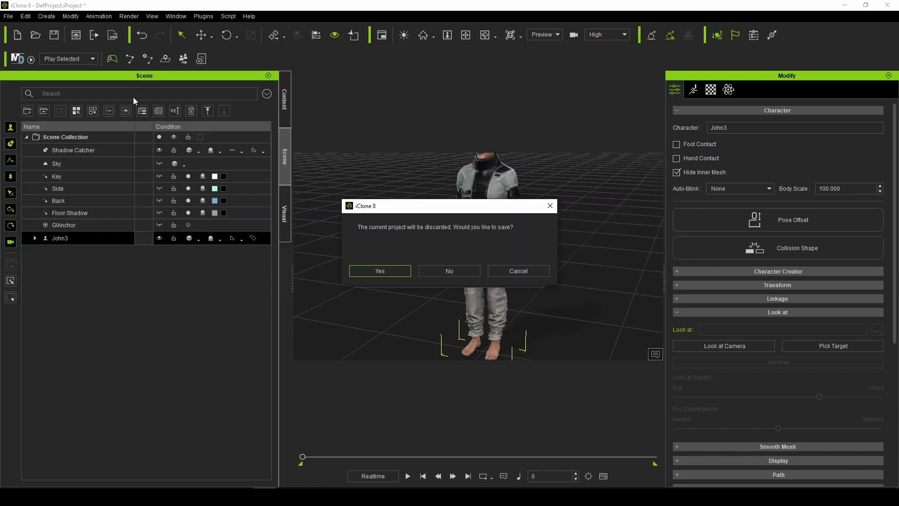
left_click(448, 272)
Step: Select the John3 character in the scene and check its motion clips in the timeline
scroll(445, 233, "down", 5)
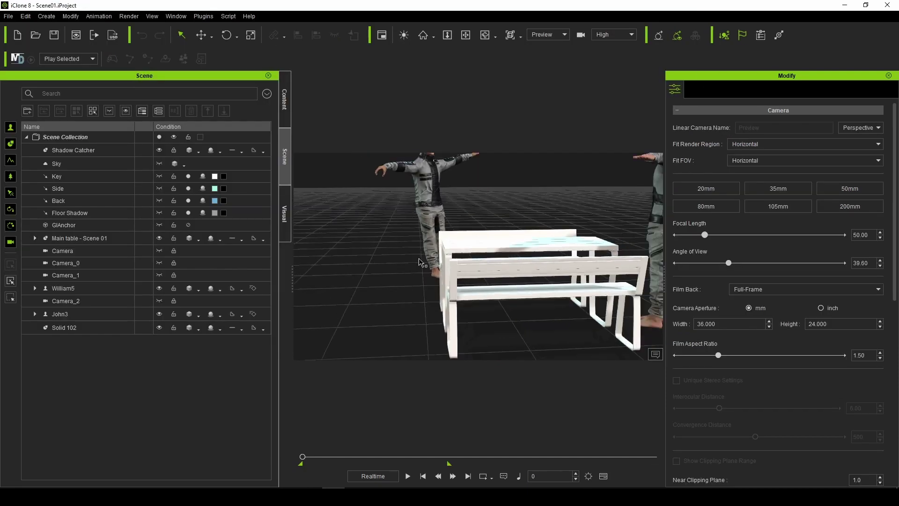
left_click(443, 213)
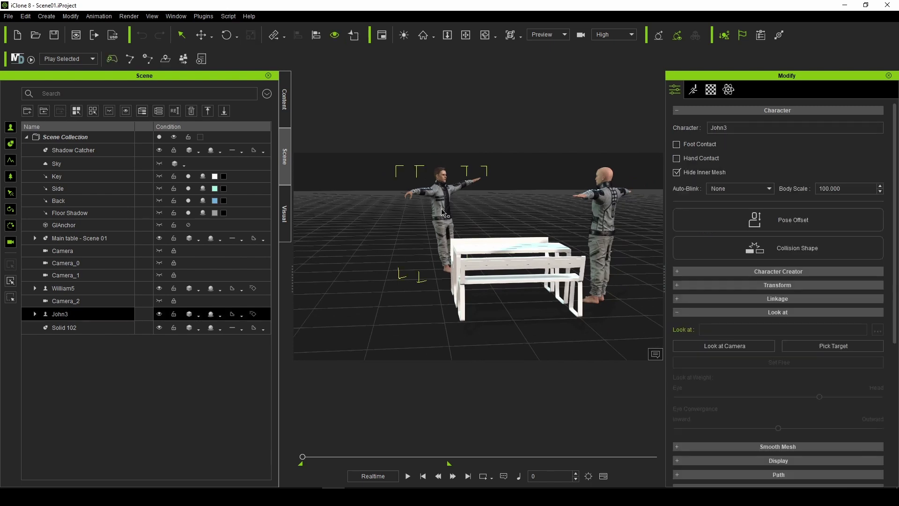
left_click(603, 475)
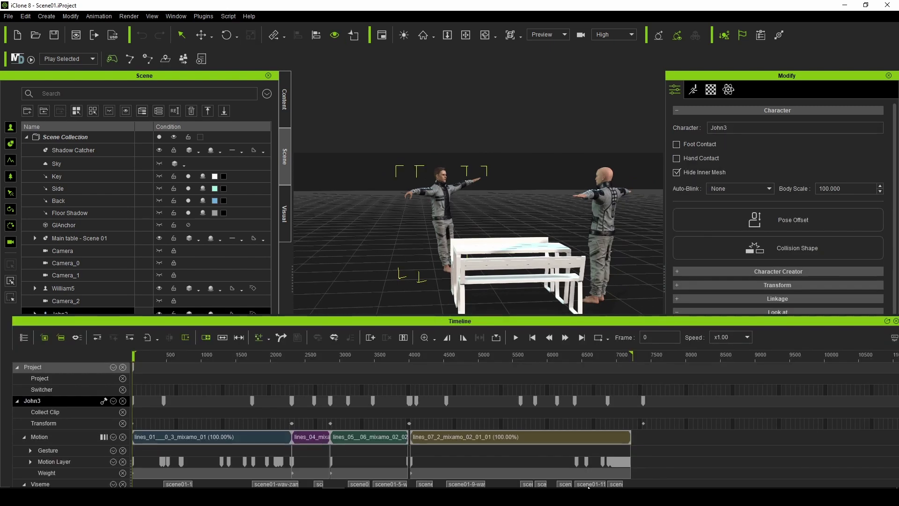
left_click(896, 321)
Step: Try changing the project's frame rate to 24 FPS in the project settings
left_click(588, 476)
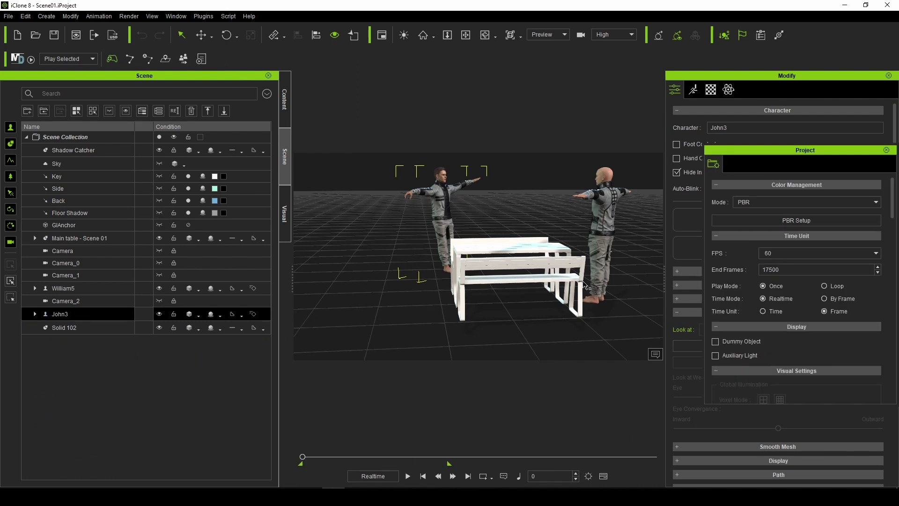
double_click(769, 253)
type("24")
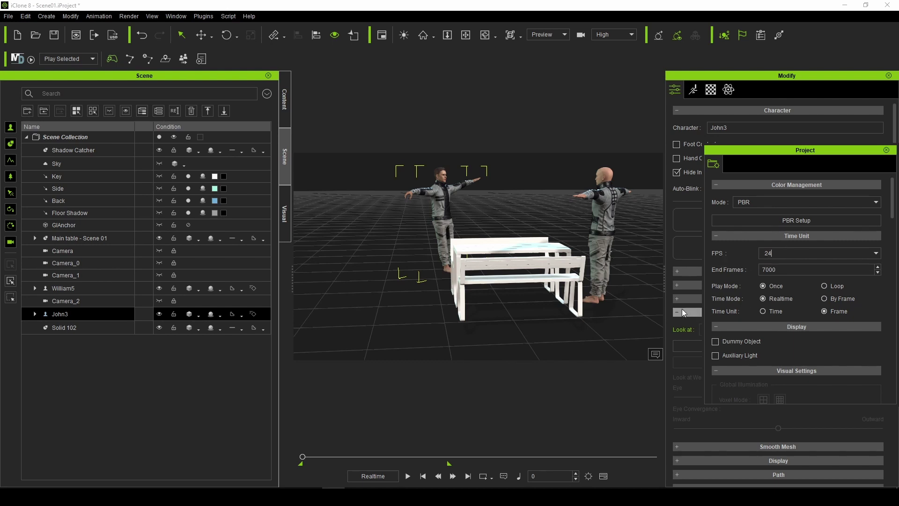
Step: Set the project's frame rate back to 60 FPS and close the project settings
left_click(777, 251)
key("BackSpace")
key("BackSpace")
type("60")
key("Return")
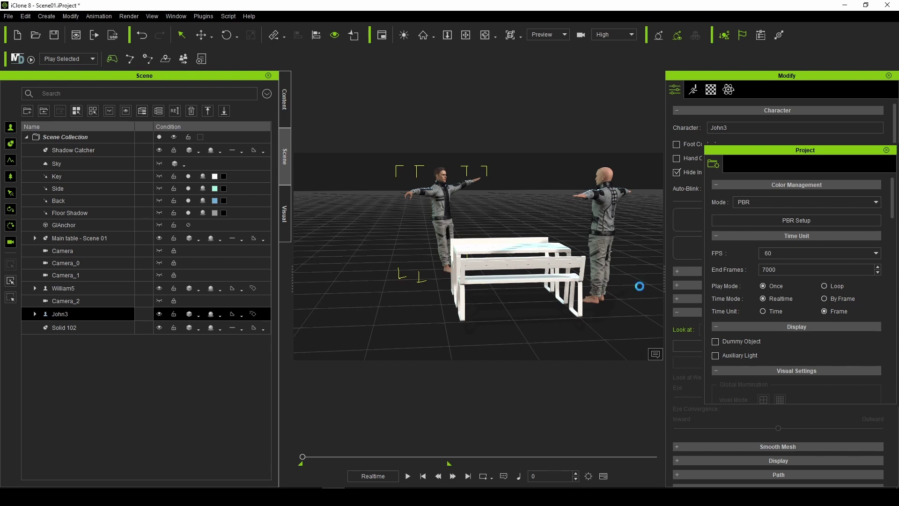
left_click(886, 150)
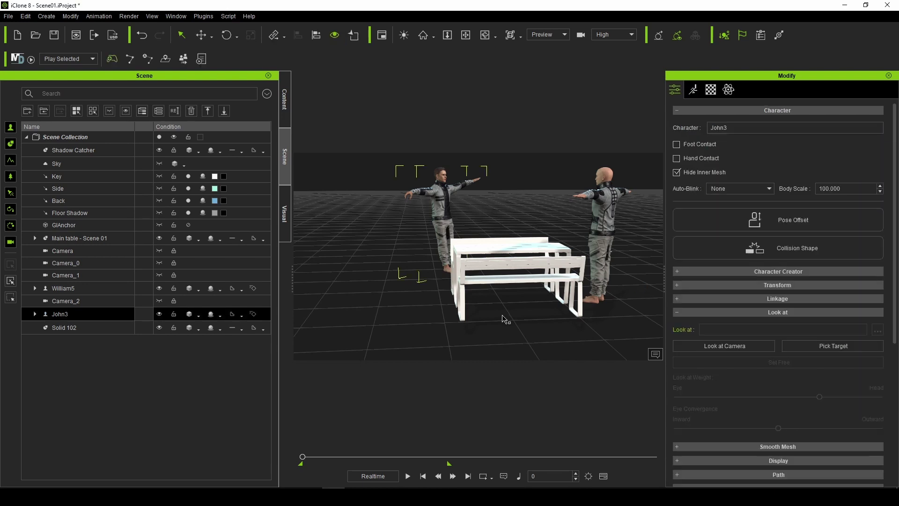
Step: Delete all four motion clips from John3's Motion track in the timeline and return the playhead to frame 0
left_click(604, 476)
left_click_drag(321, 313, 325, 265)
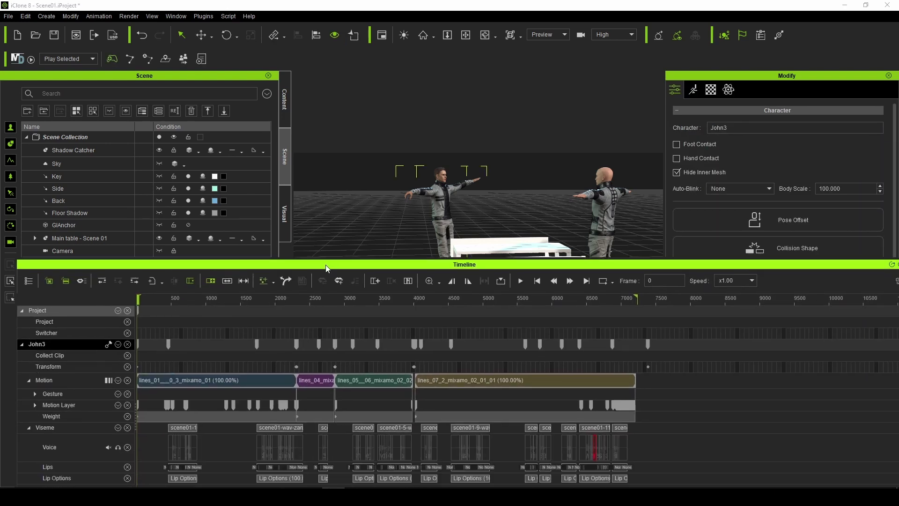
left_click(448, 384)
key("Delete")
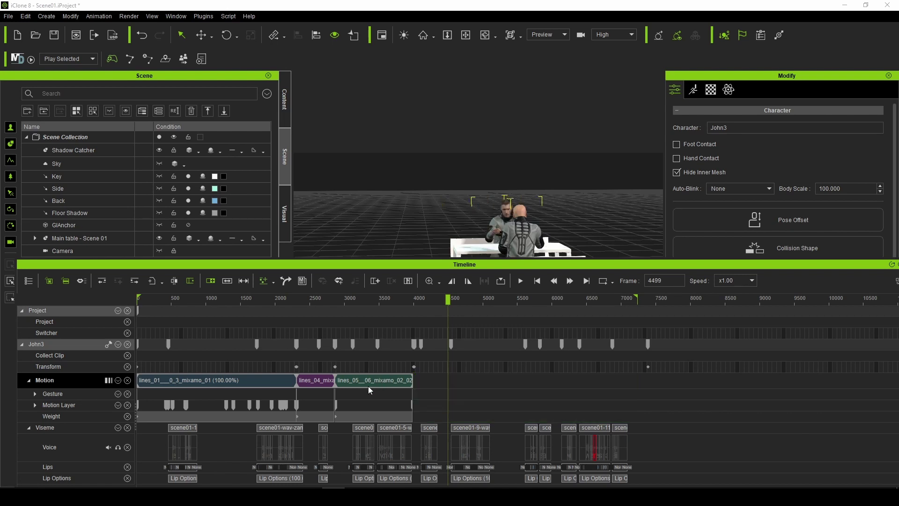
left_click(368, 386)
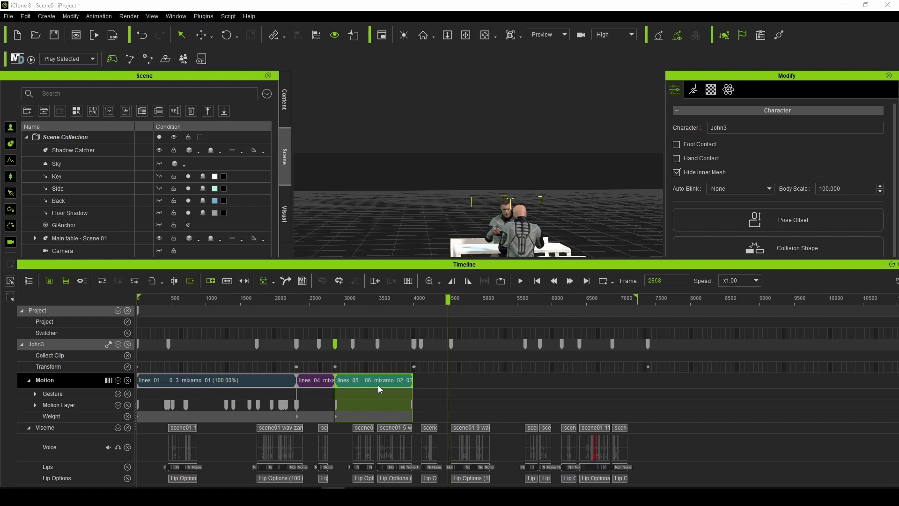
key("Delete")
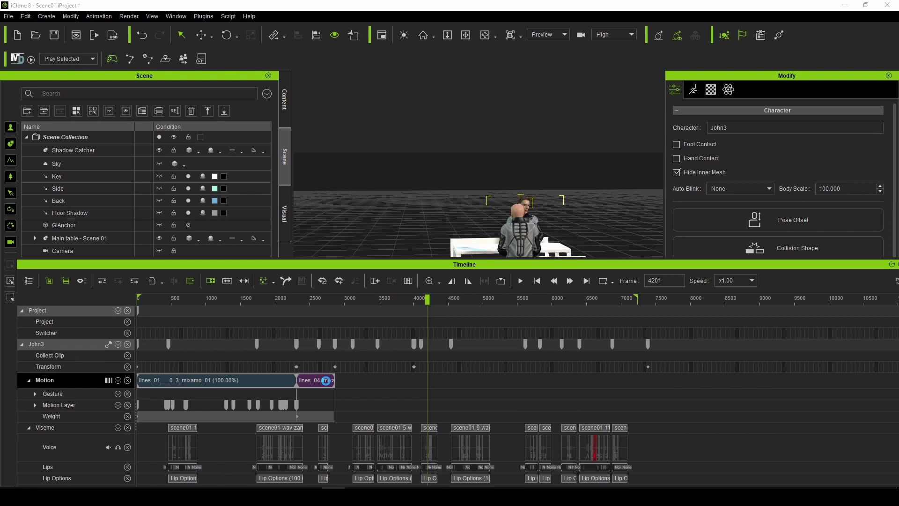
left_click(326, 380)
key("Delete")
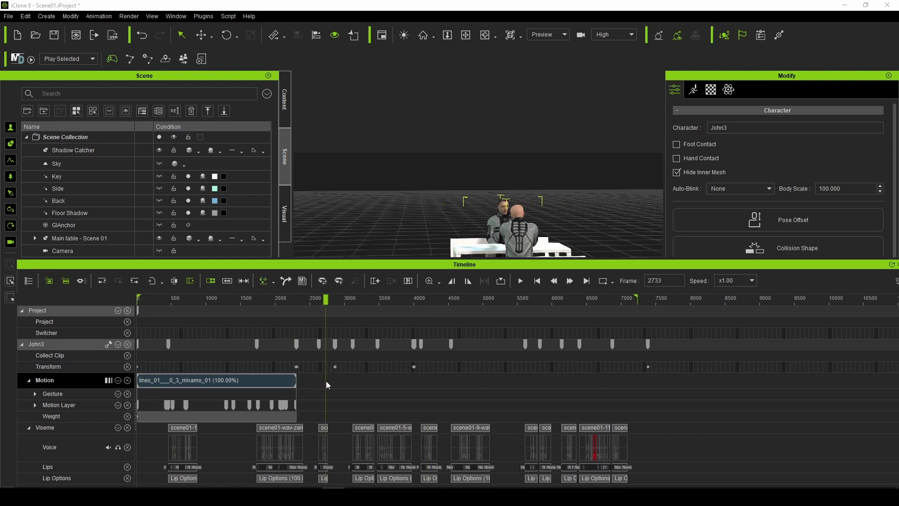
left_click(208, 380)
key("Delete")
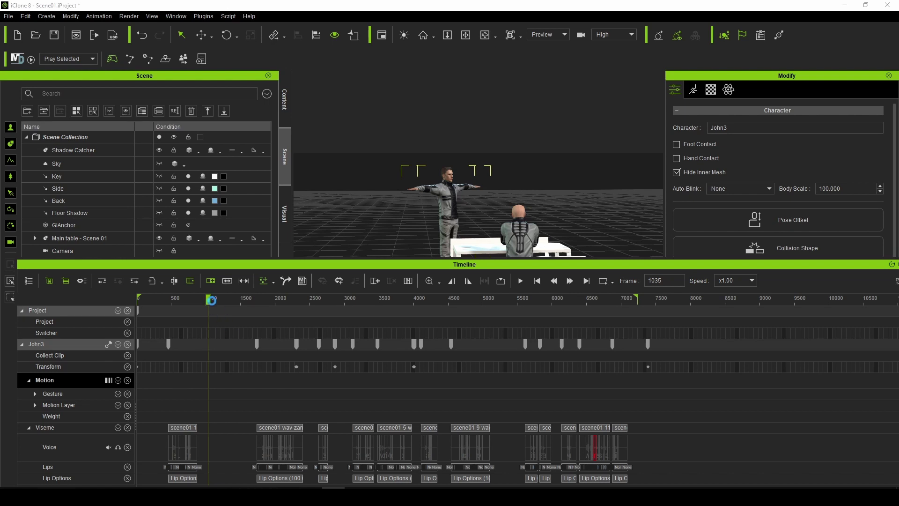
left_click_drag(209, 298, 138, 298)
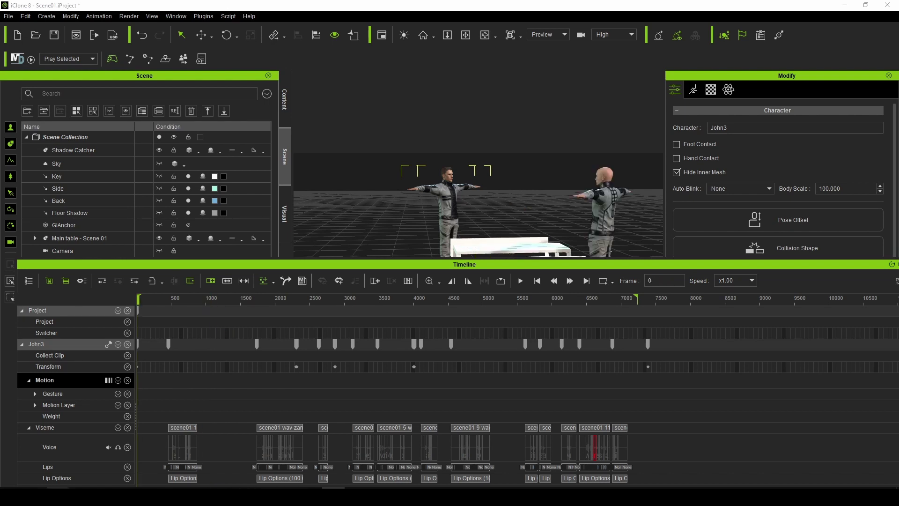
Step: Import test.fbx from the Sample01 > Test folder as motion onto John3, clearing the optional T-pose file before converting
left_click(172, 496)
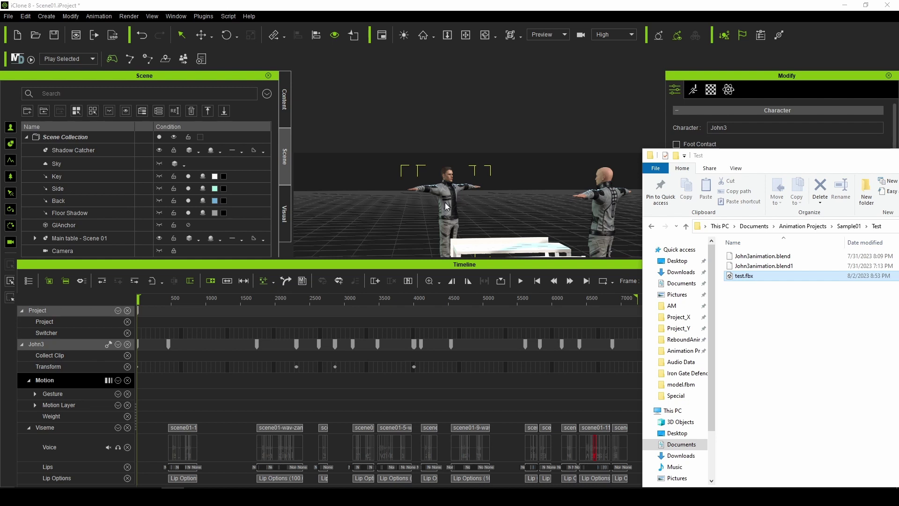
left_click_drag(446, 206, 446, 206)
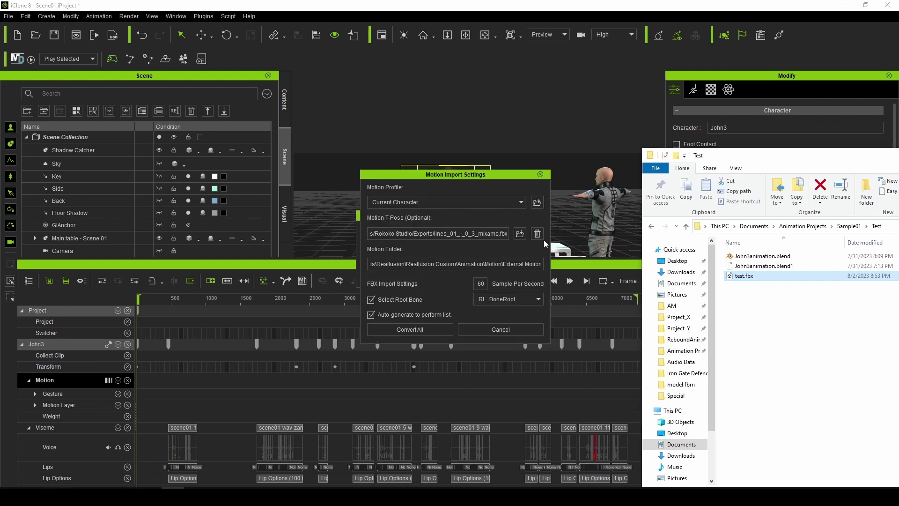
left_click_drag(408, 233, 468, 234)
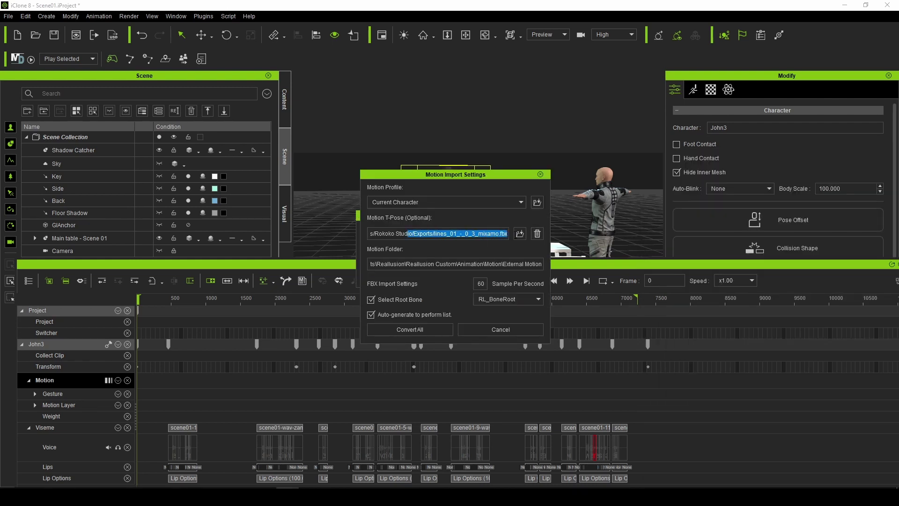
left_click(484, 233)
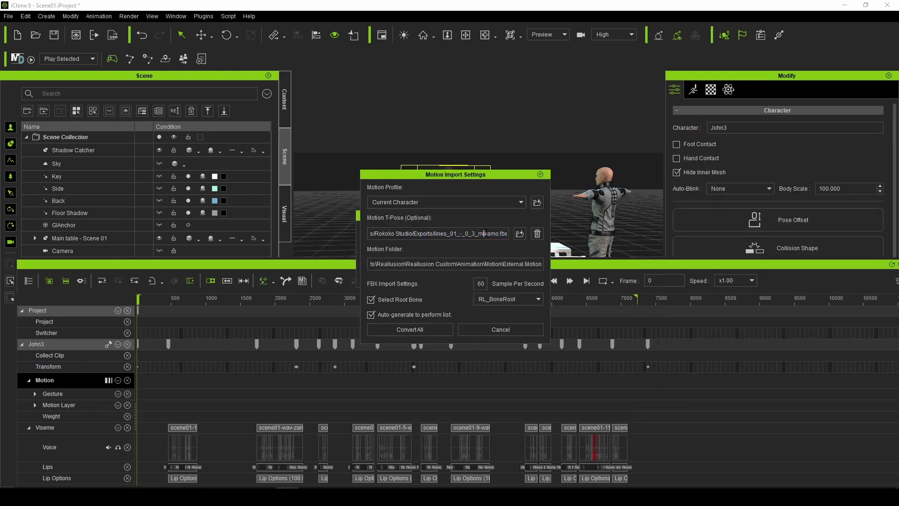
left_click(537, 234)
left_click(424, 328)
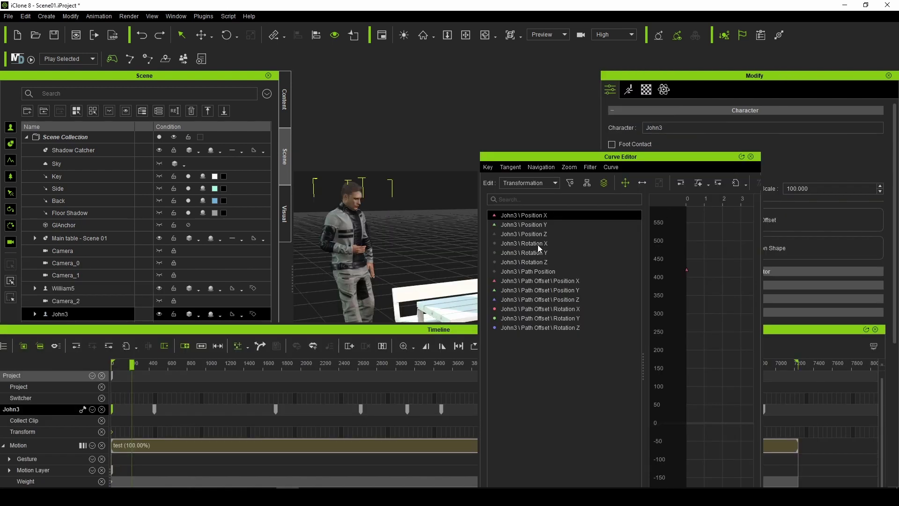
Step: Inspect John3's Rotation X, Y and Z channels and its Position Y and Z channels in the Curve Editor
left_click(537, 244)
left_click(552, 262)
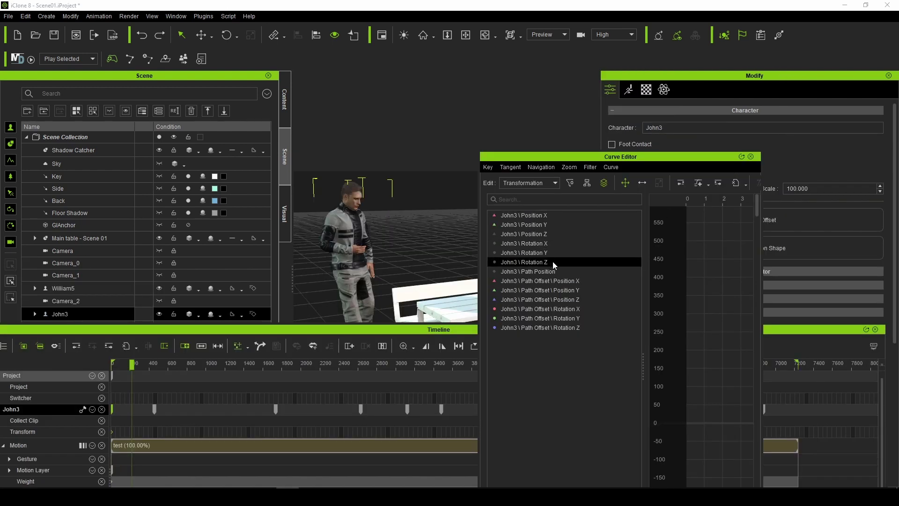
right_click_drag(446, 277, 459, 249)
left_click(540, 244)
left_click(539, 253)
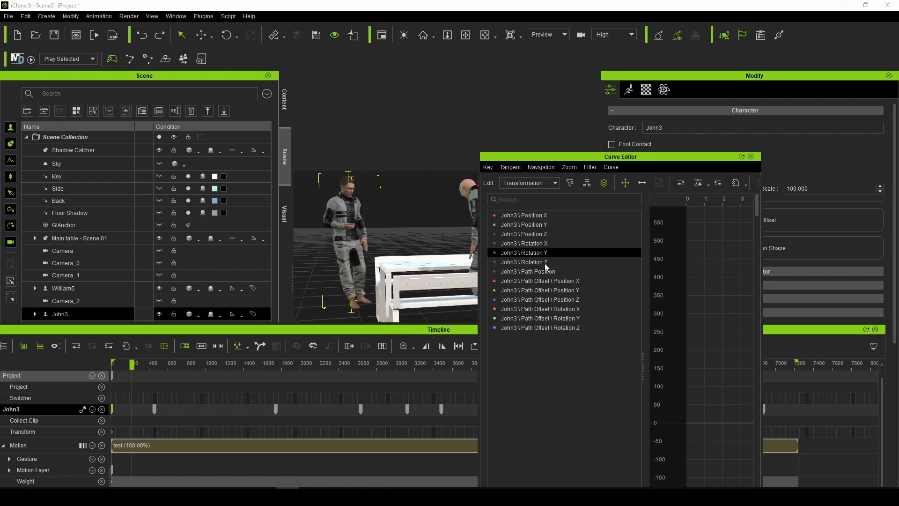
left_click(534, 262)
left_click(523, 243)
left_click(527, 252)
left_click(541, 243)
left_click(541, 253)
key("Down")
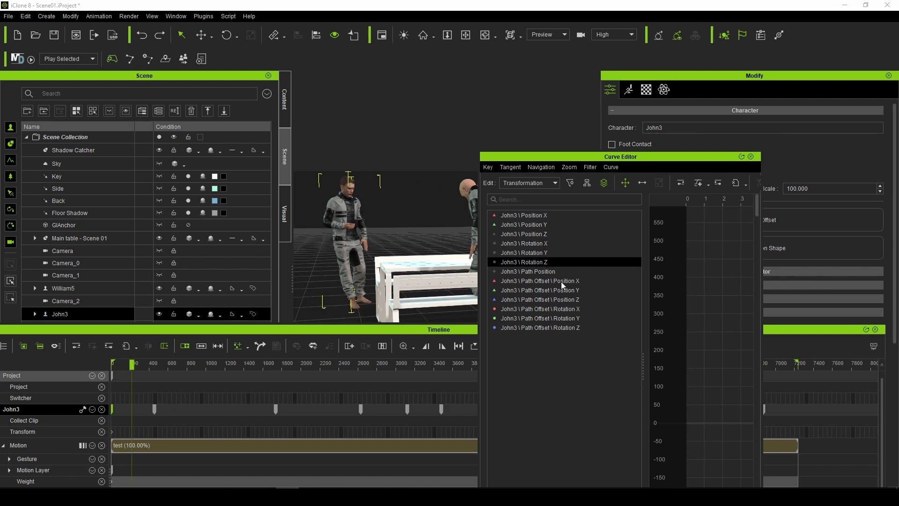
left_click(550, 244)
key("Down")
key("Down")
left_click(541, 223)
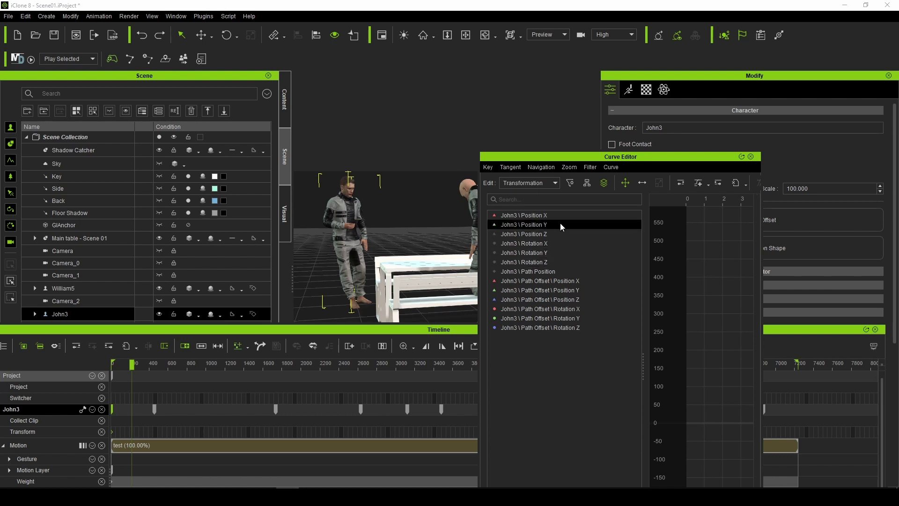
left_click(537, 238)
left_click(547, 246)
left_click(542, 263)
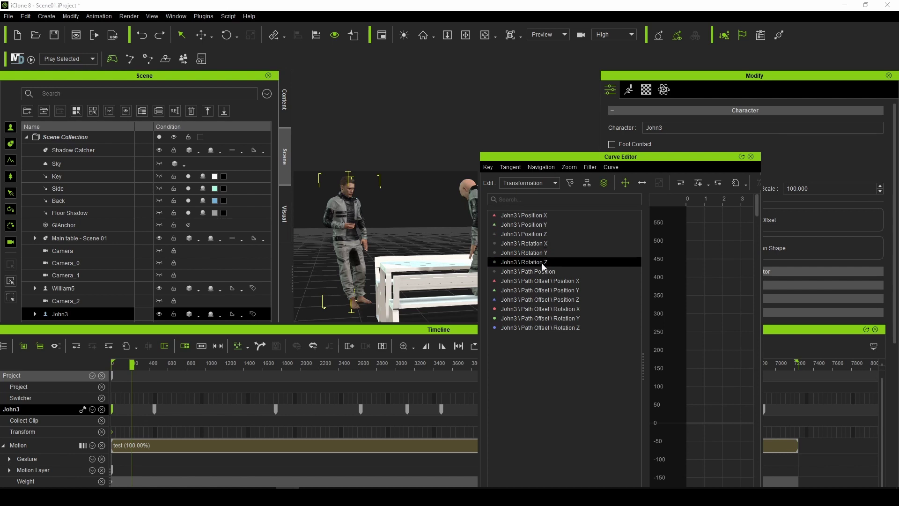
key("Up")
key("Up")
key("Down")
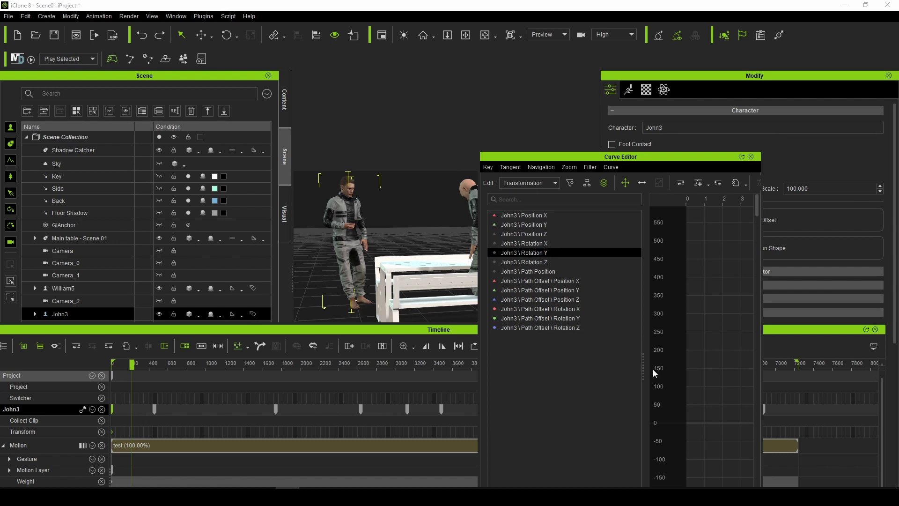
left_click(540, 234)
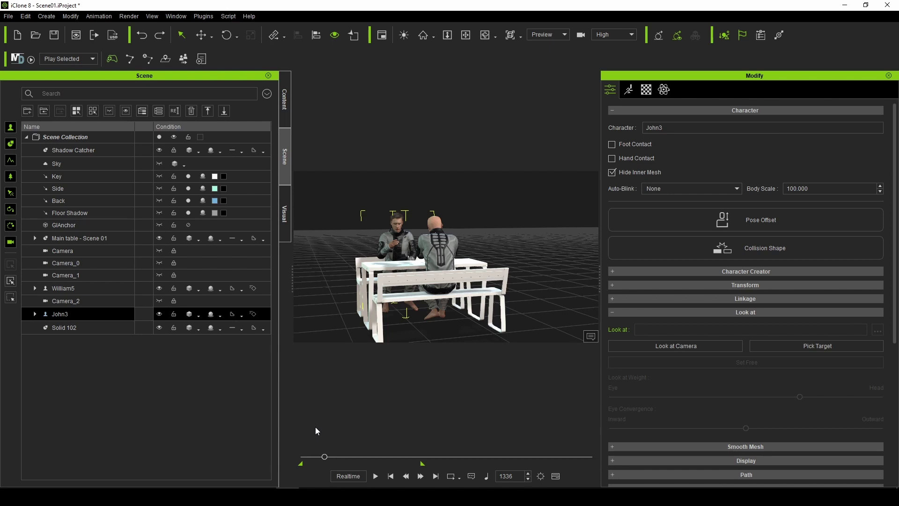
left_click(265, 496)
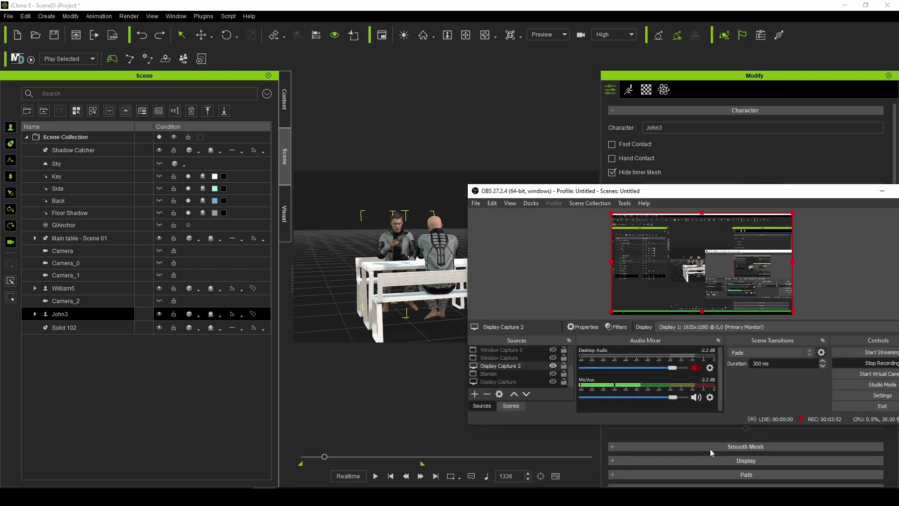